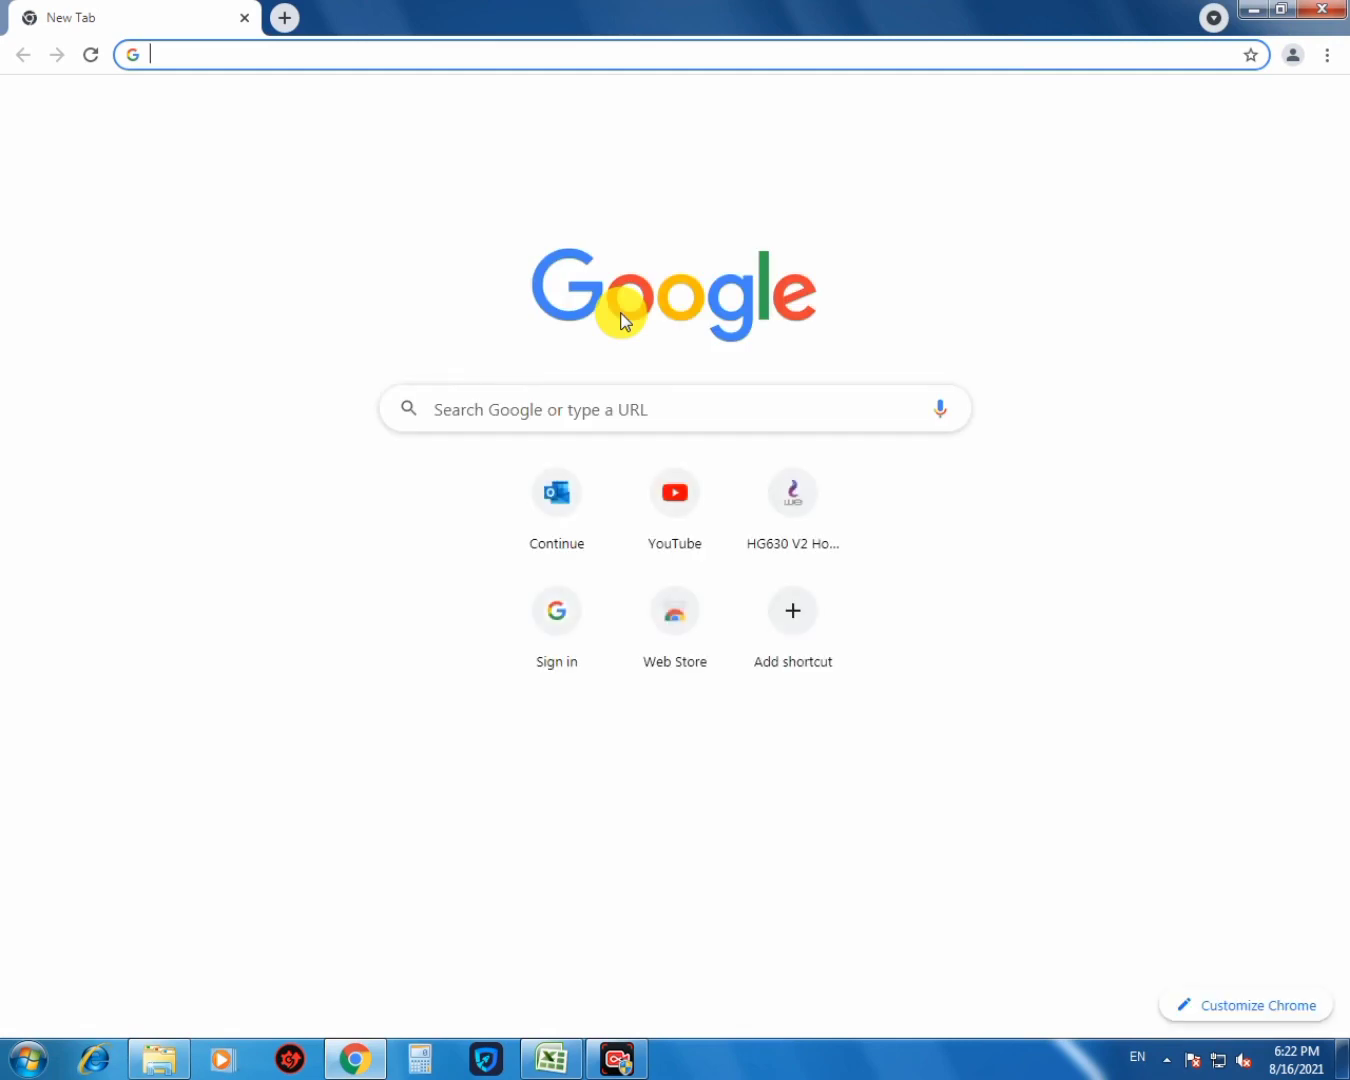
- Load the router admin page at 192.168.1.1 in Chrome
click(414, 52)
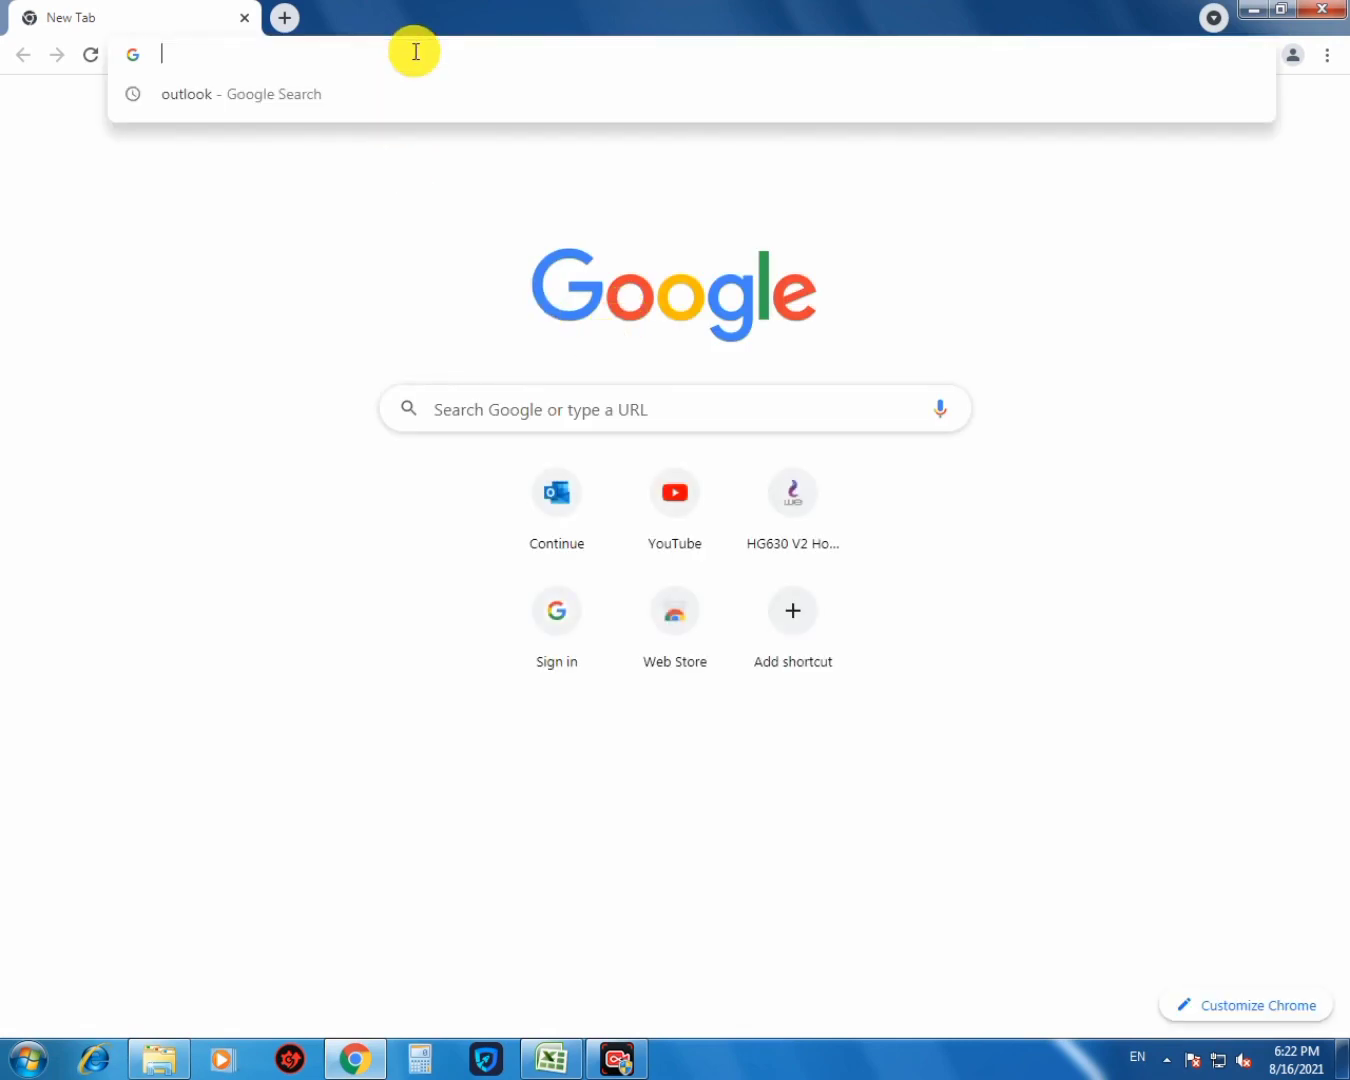
text(192)
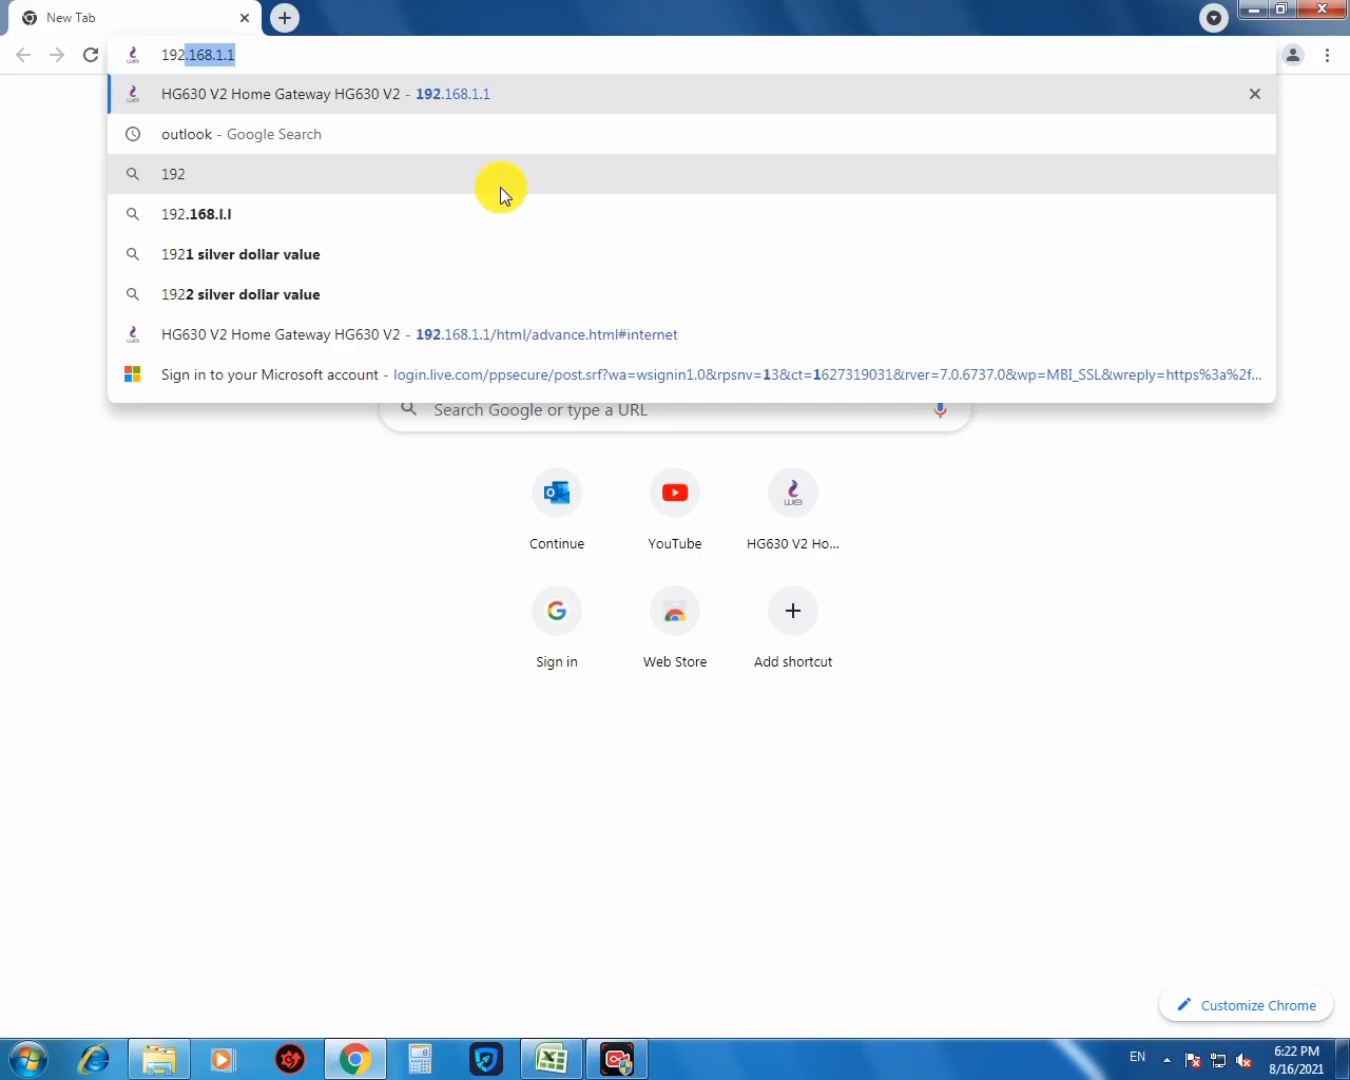
text(.168)
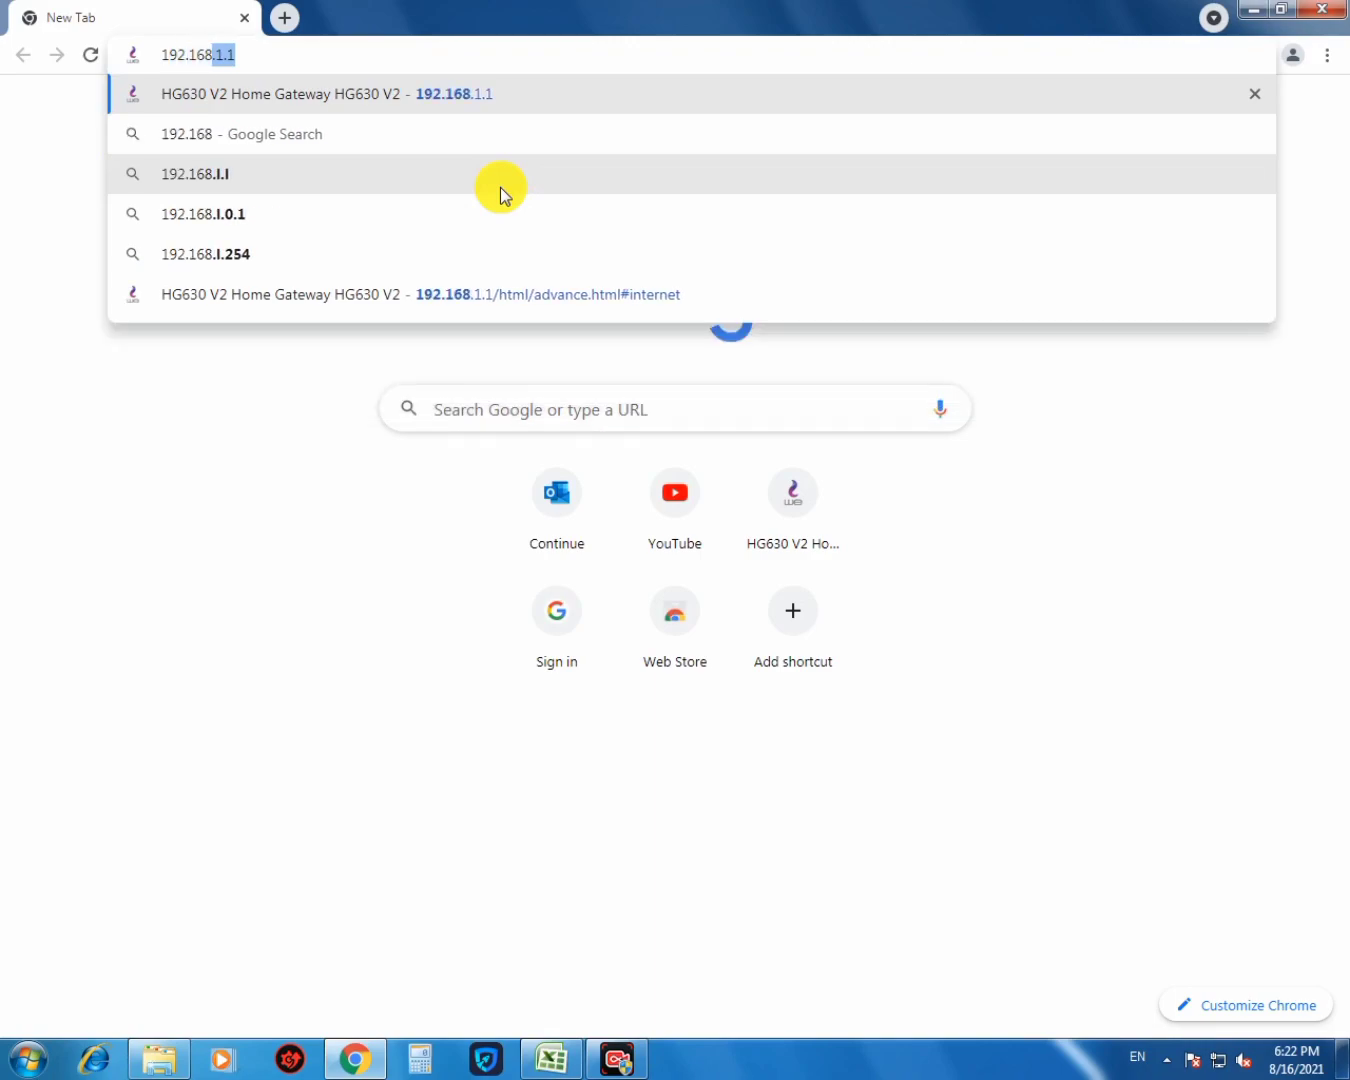
text(.1.)
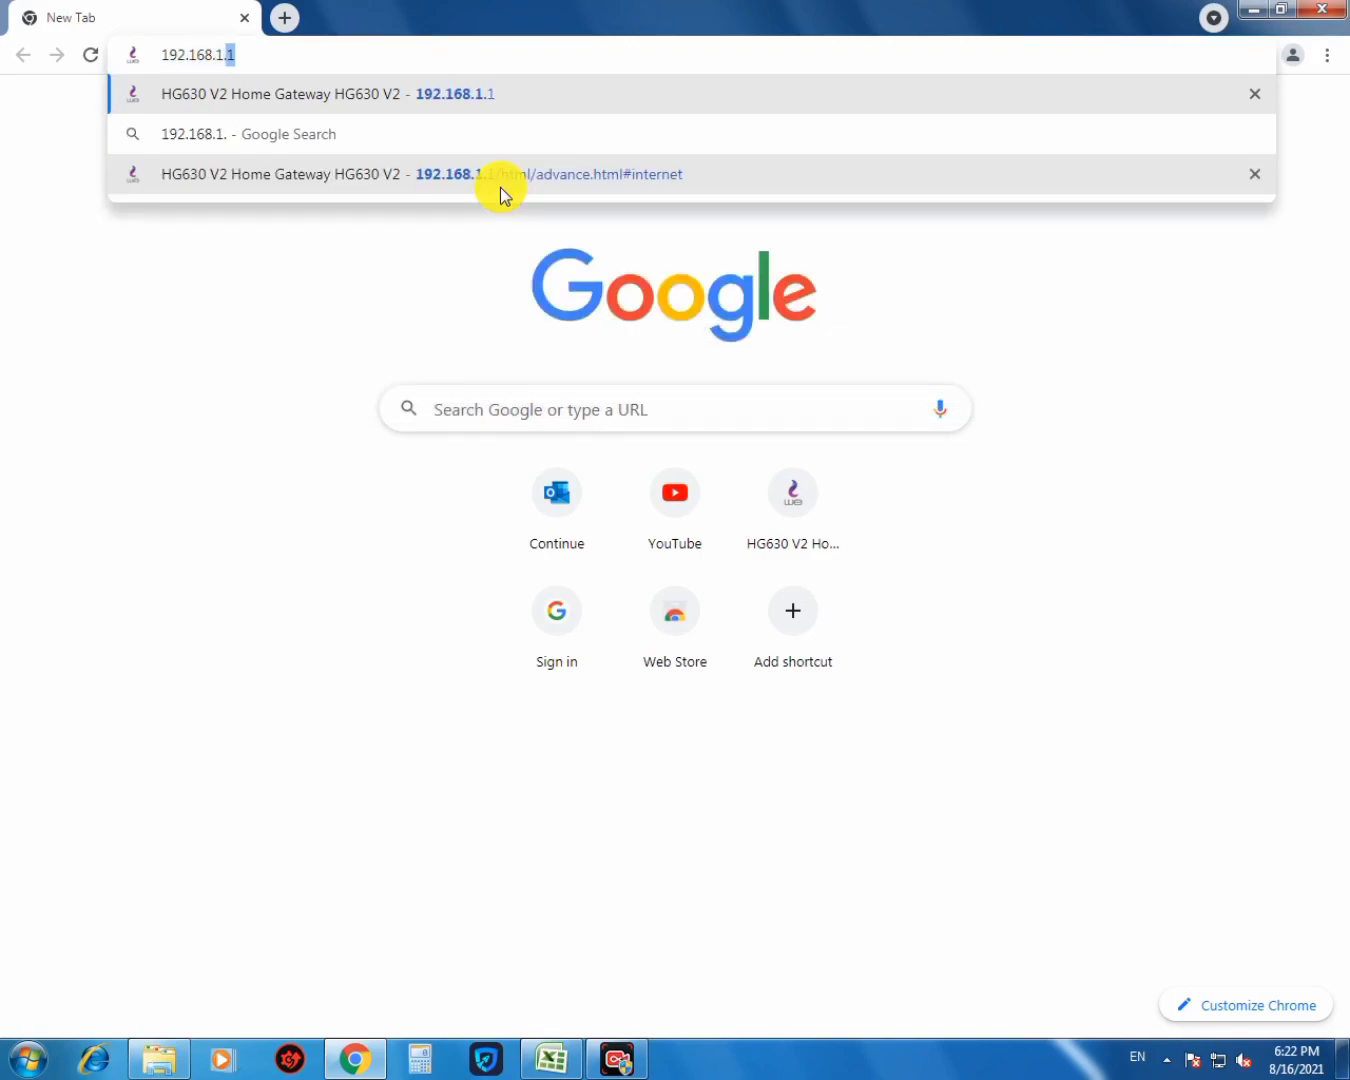
text(1)
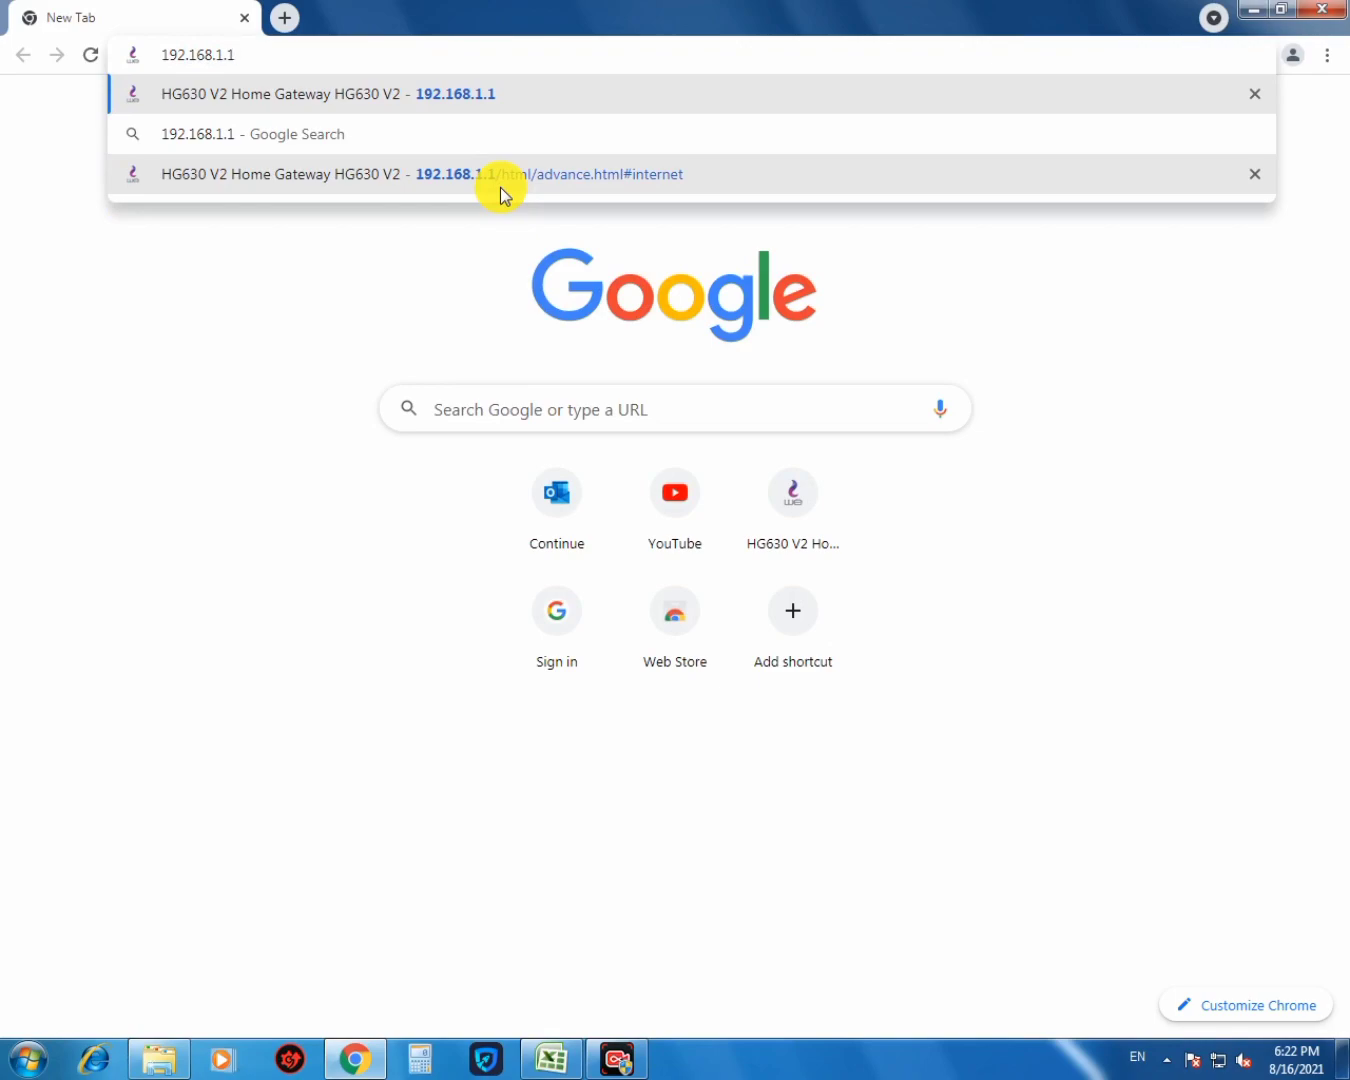
key(Return)
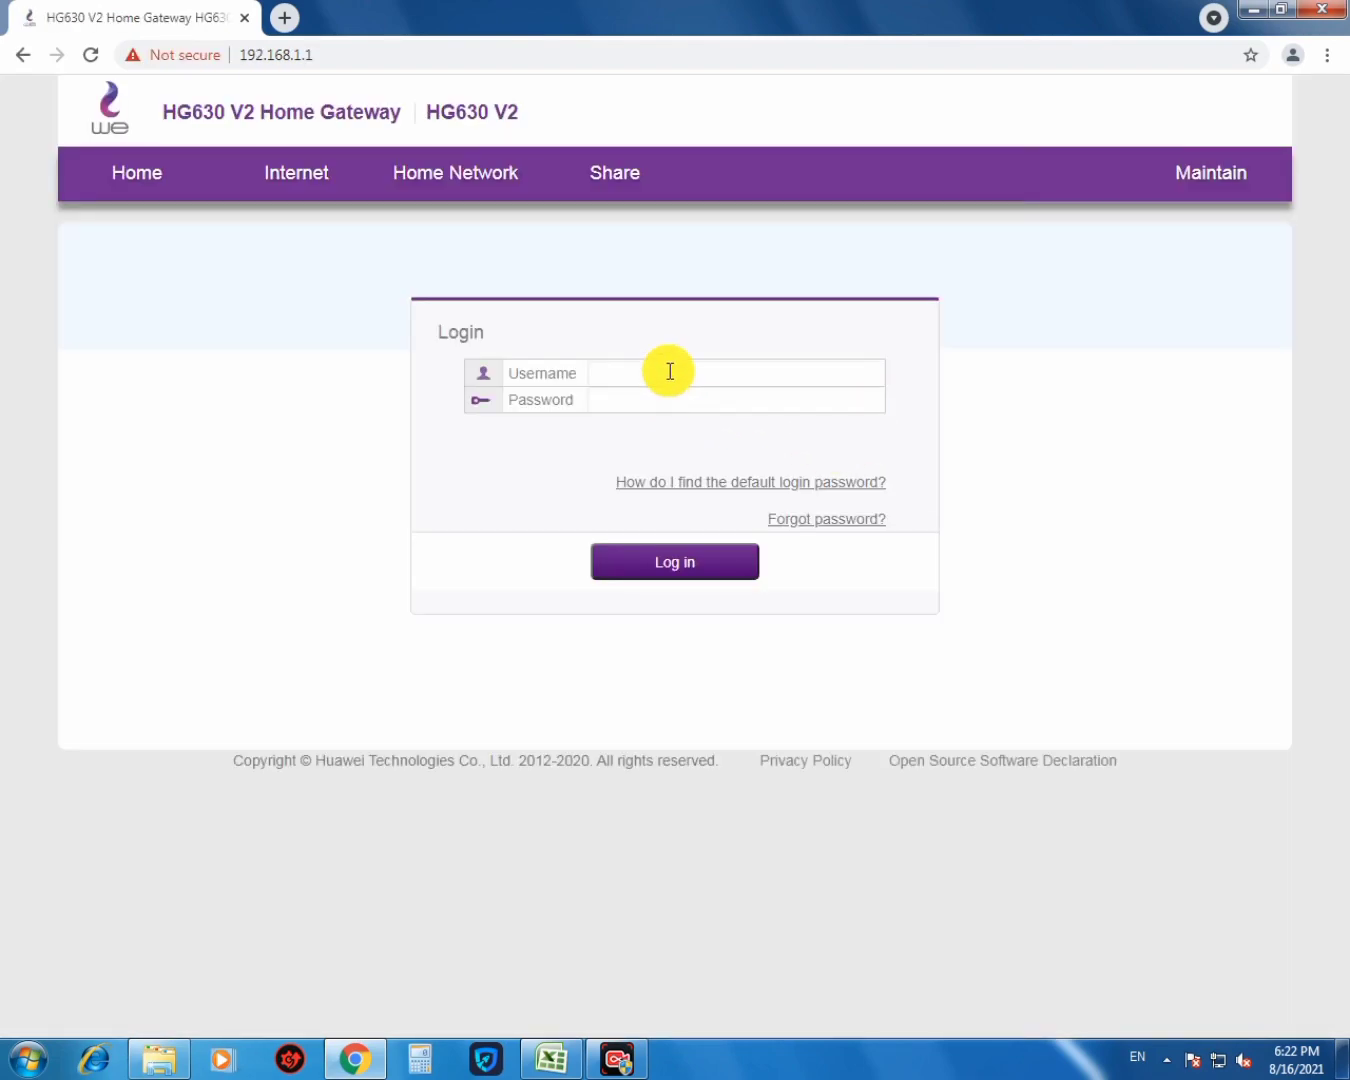
- Log in to the gateway with the admin username and the account password
click(669, 371)
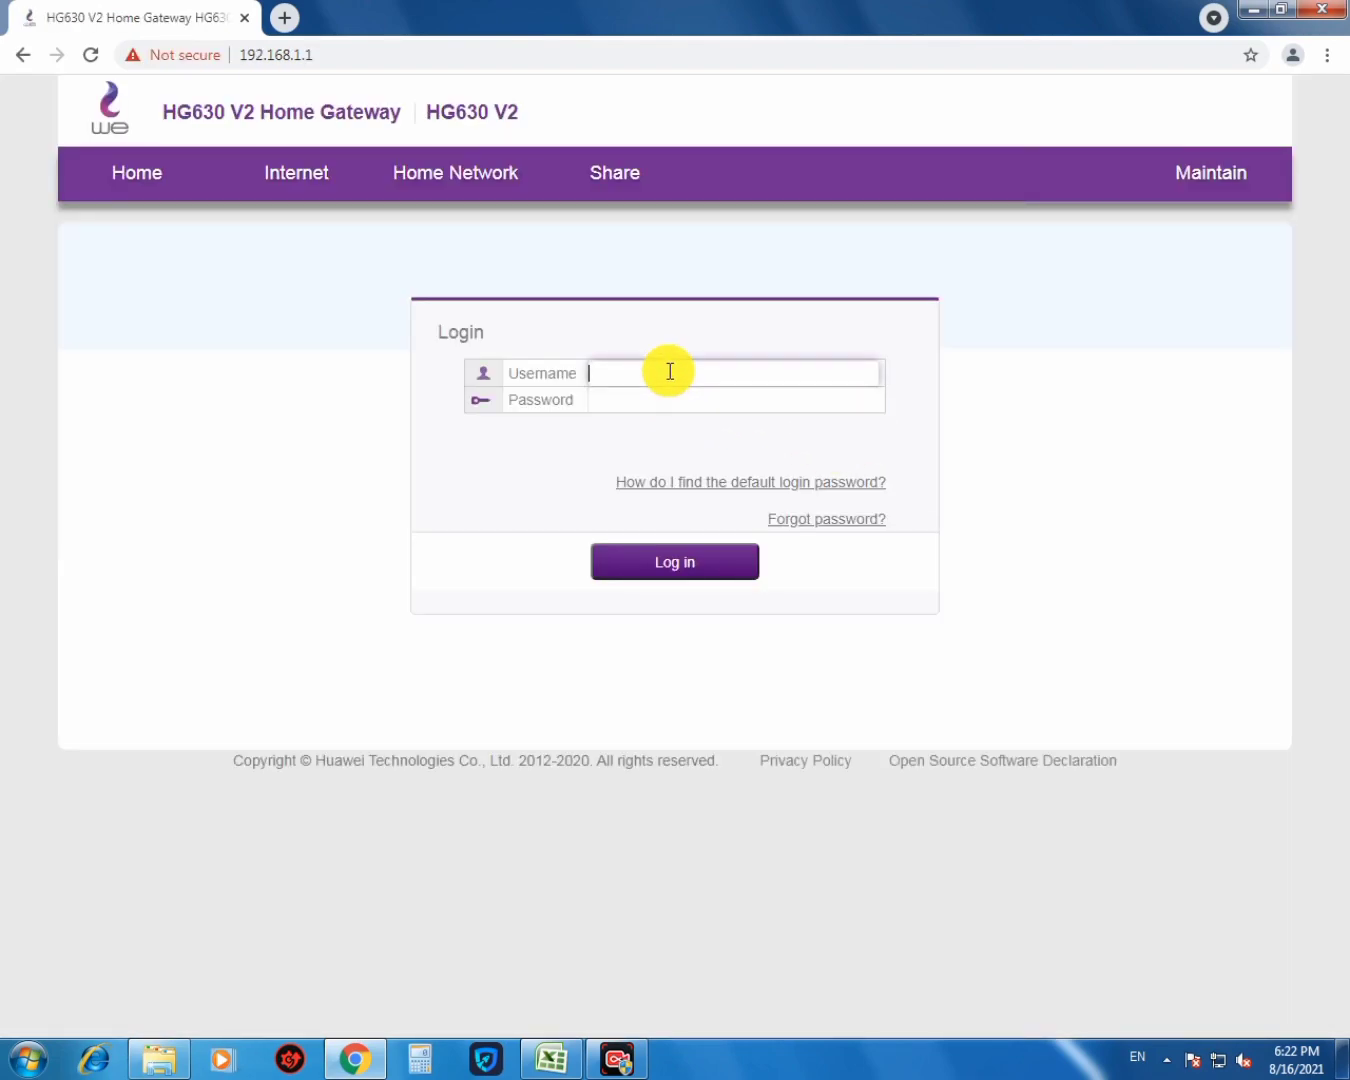
key(Tab)
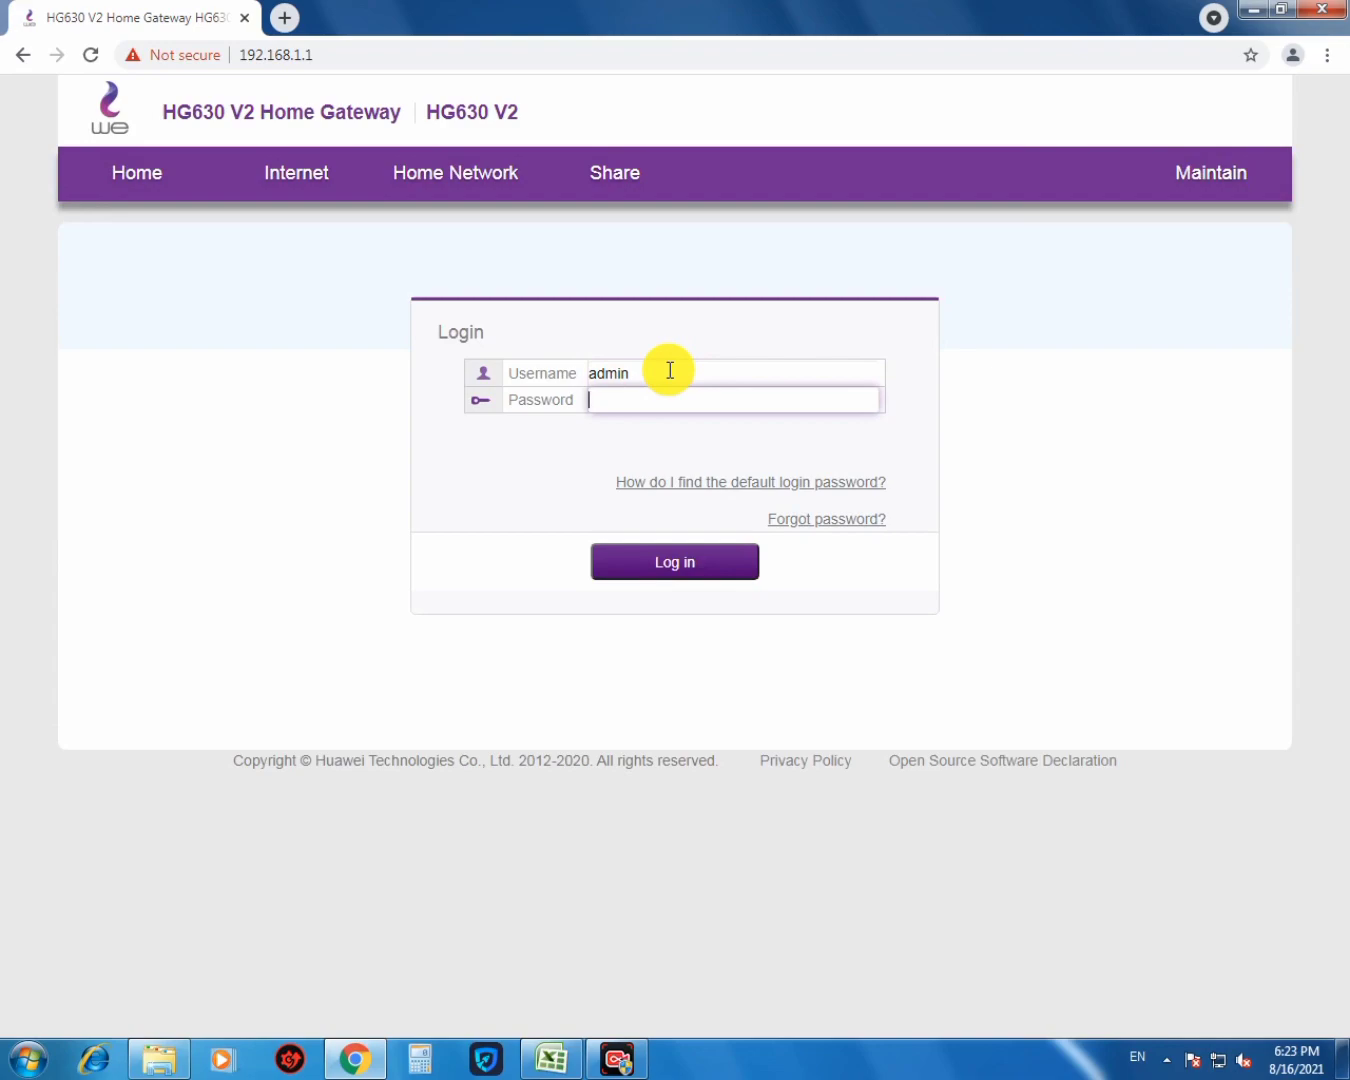
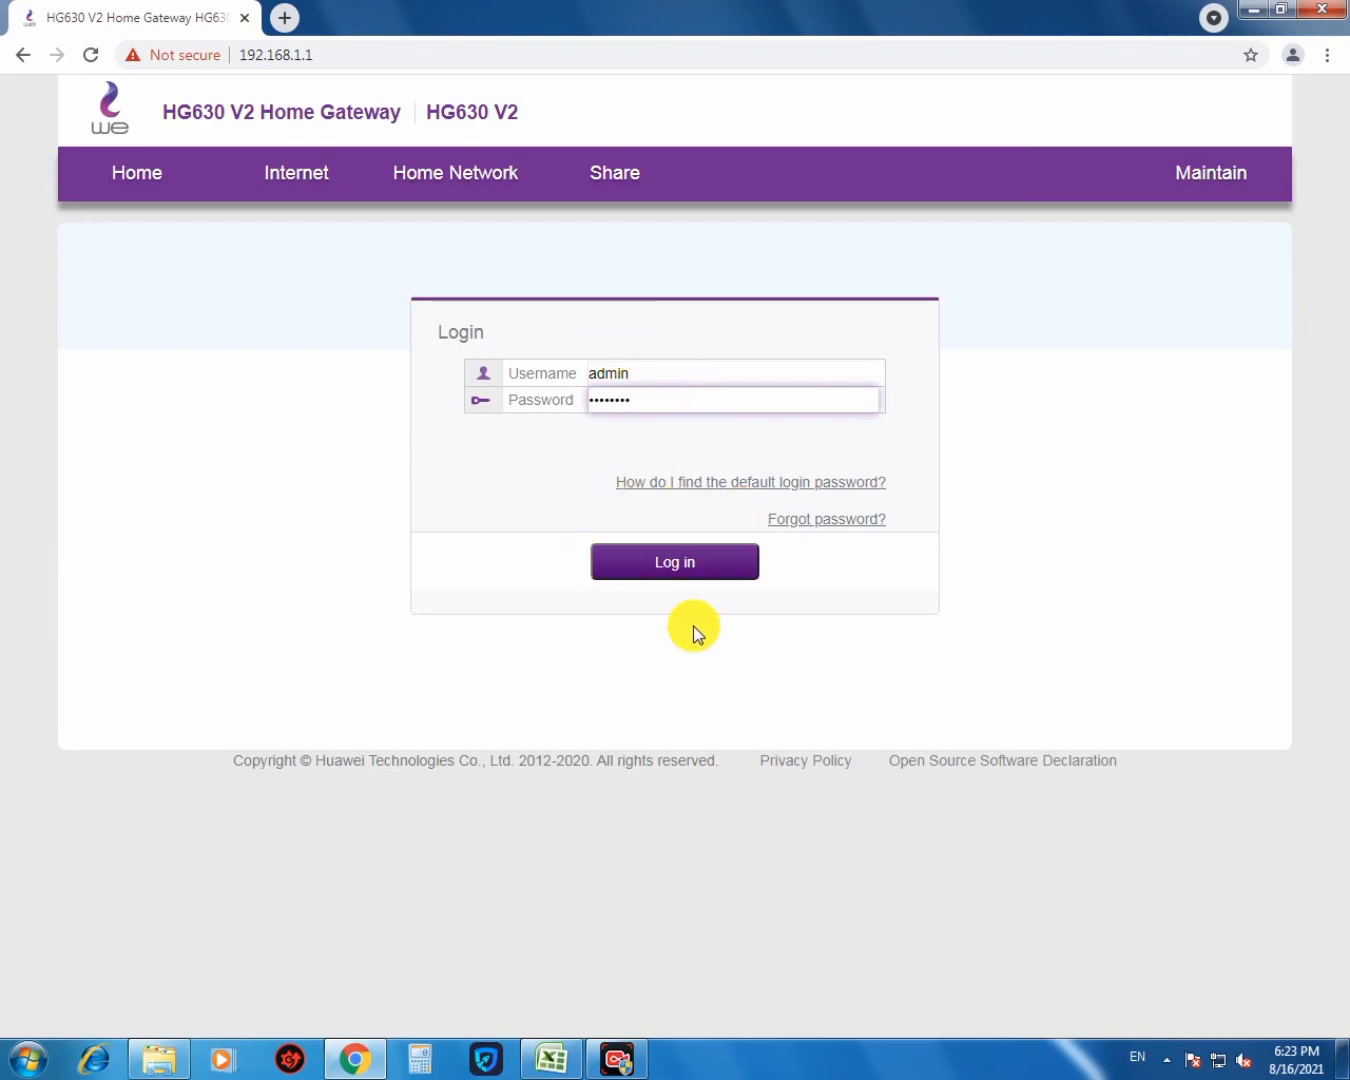
click(680, 567)
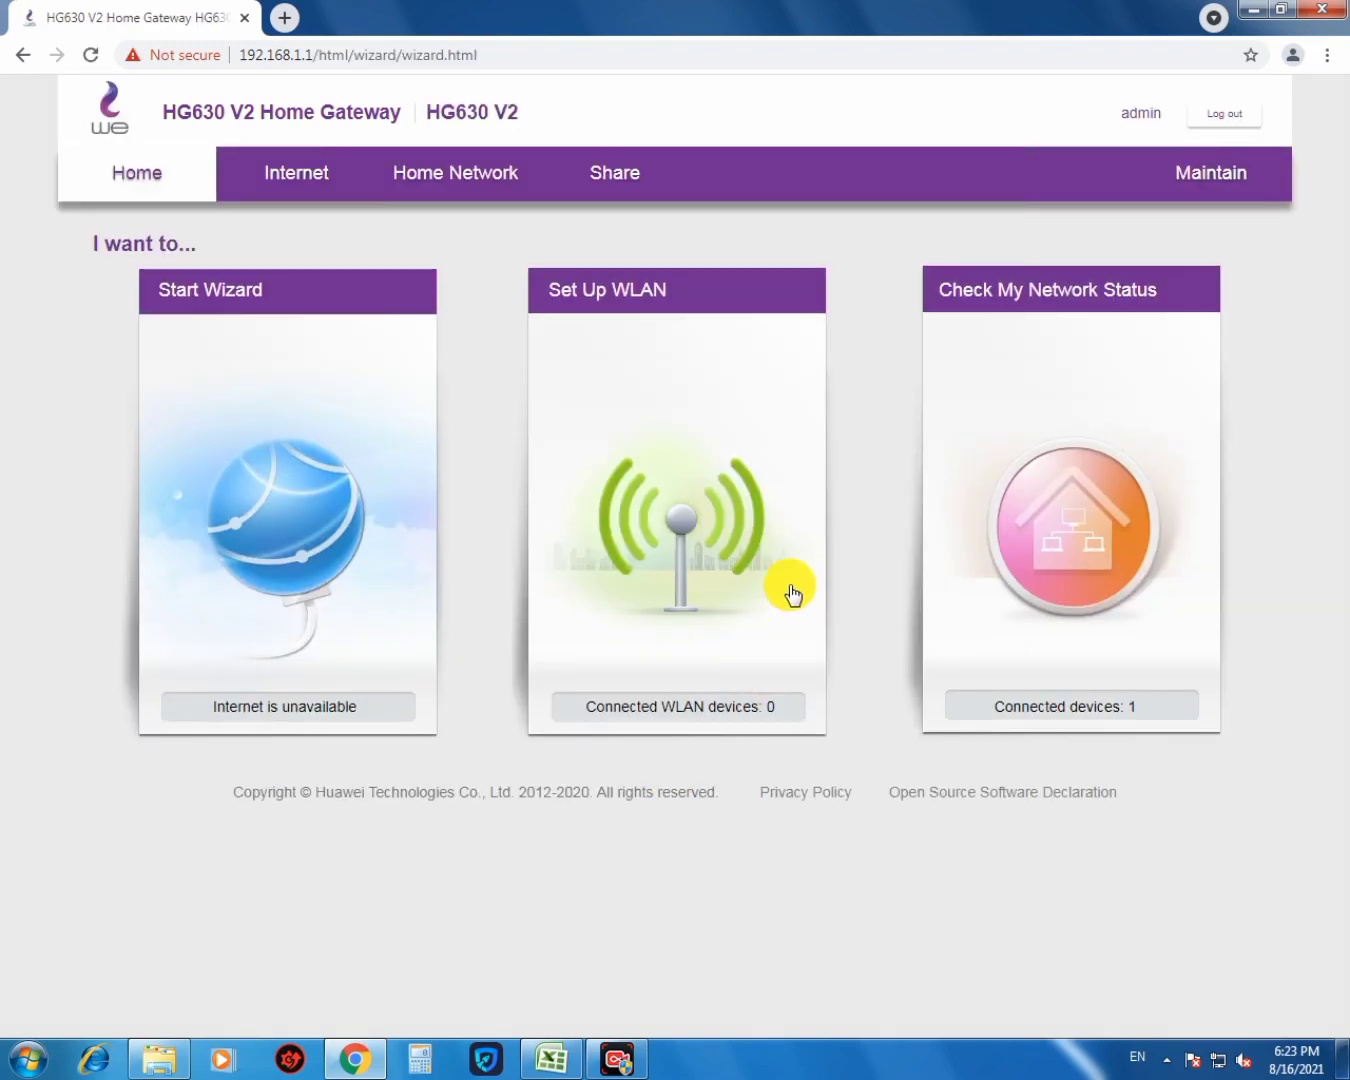
- Open Set Up WLAN to edit the SSID and password fields, then go to Home Network
click(710, 564)
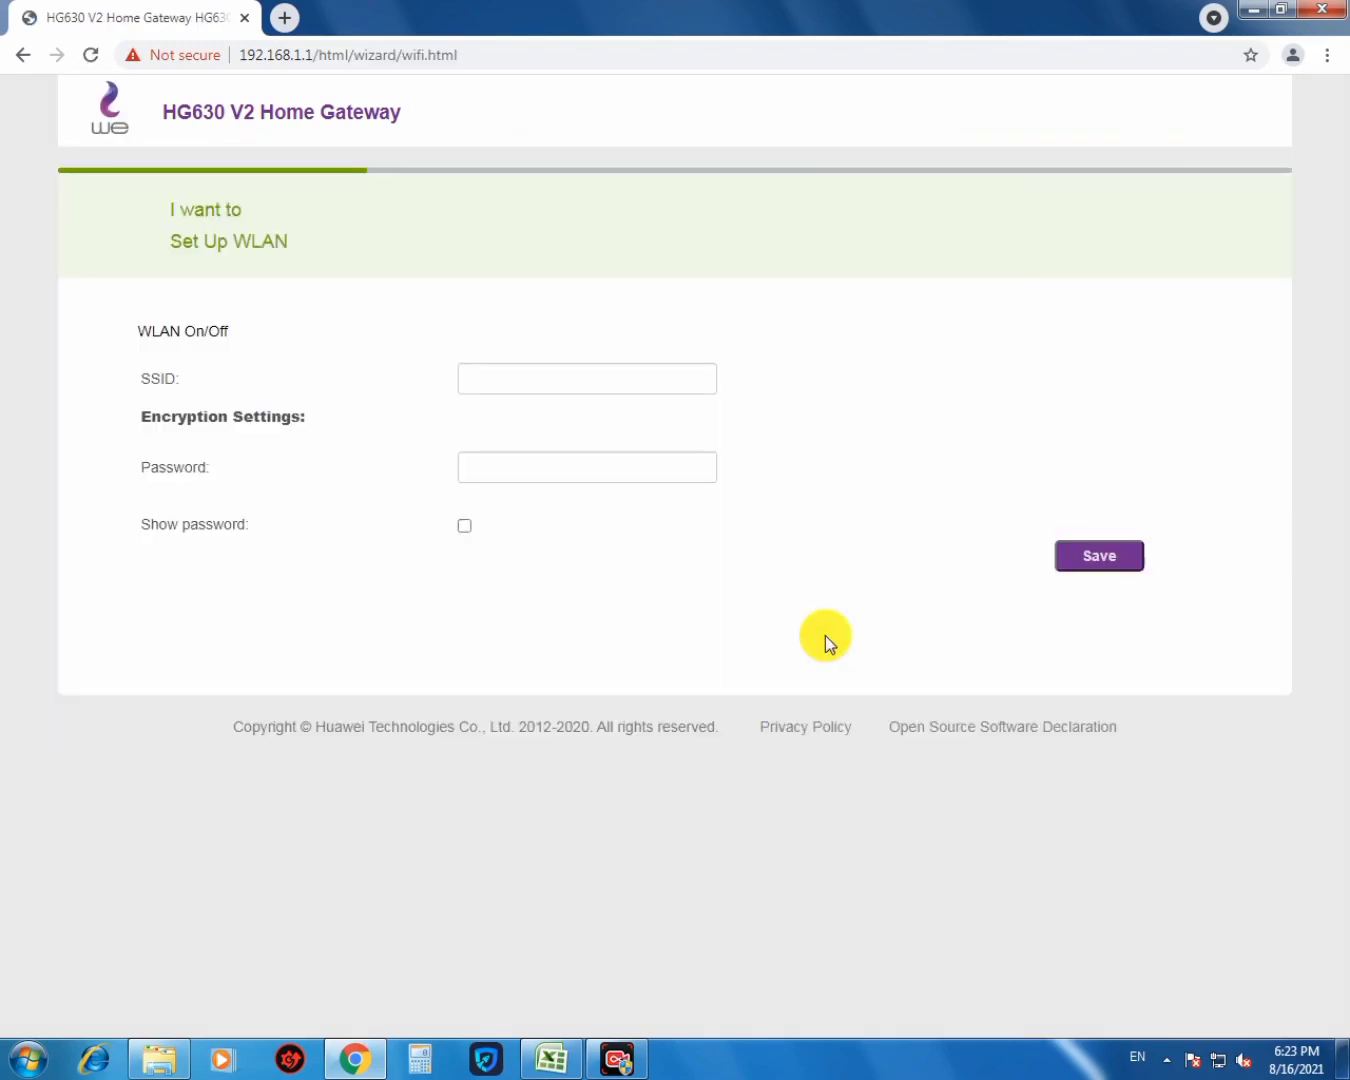
click(642, 429)
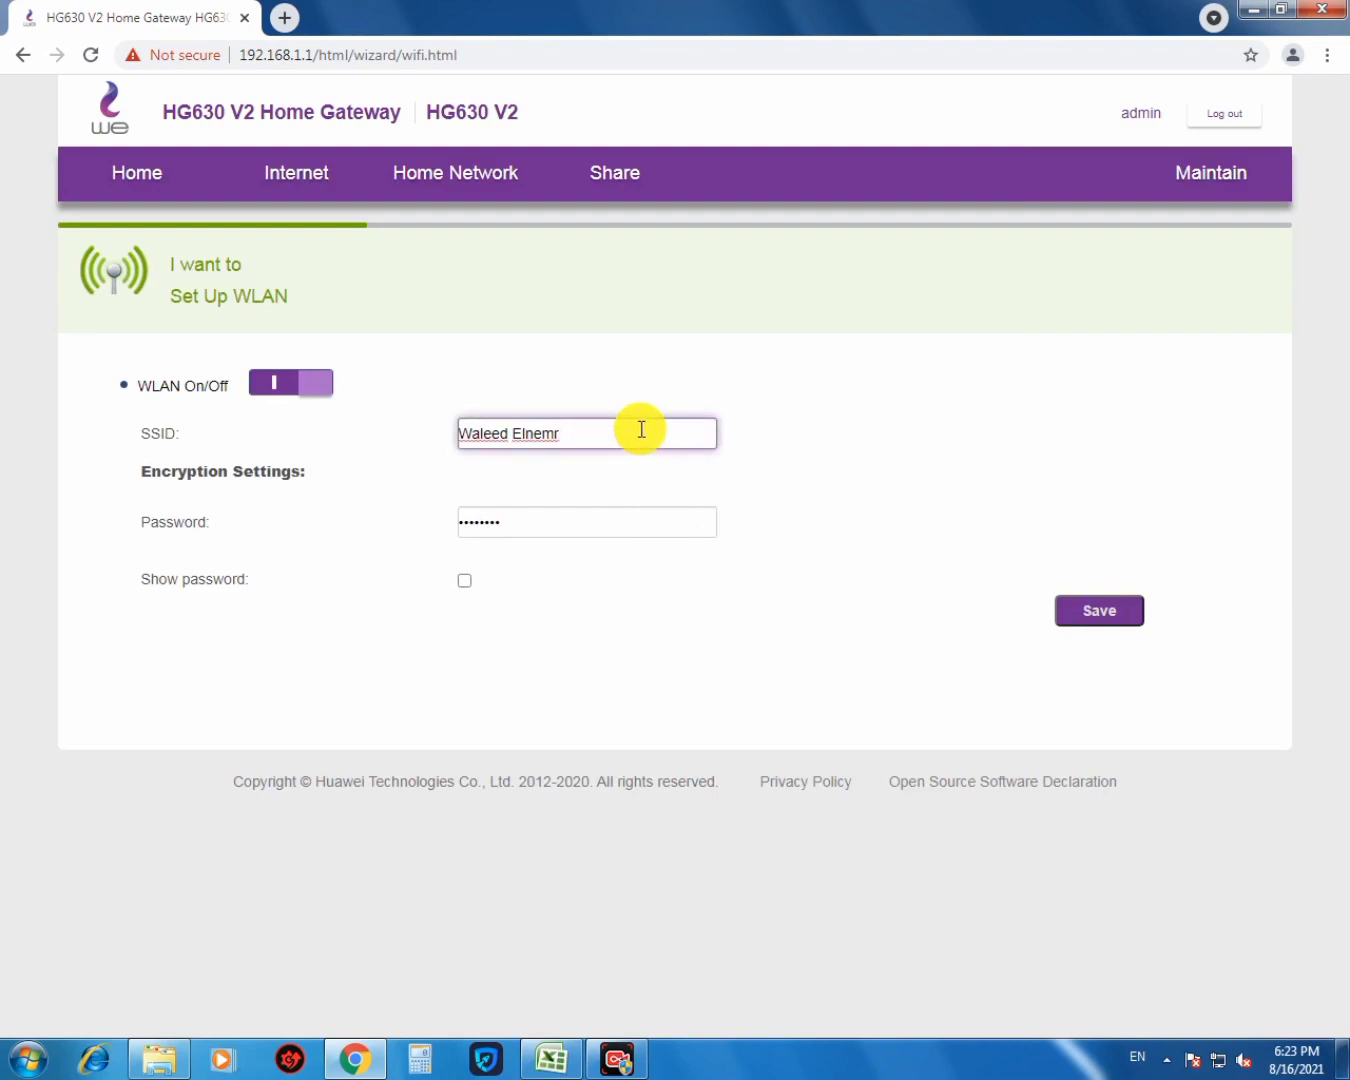
click(643, 522)
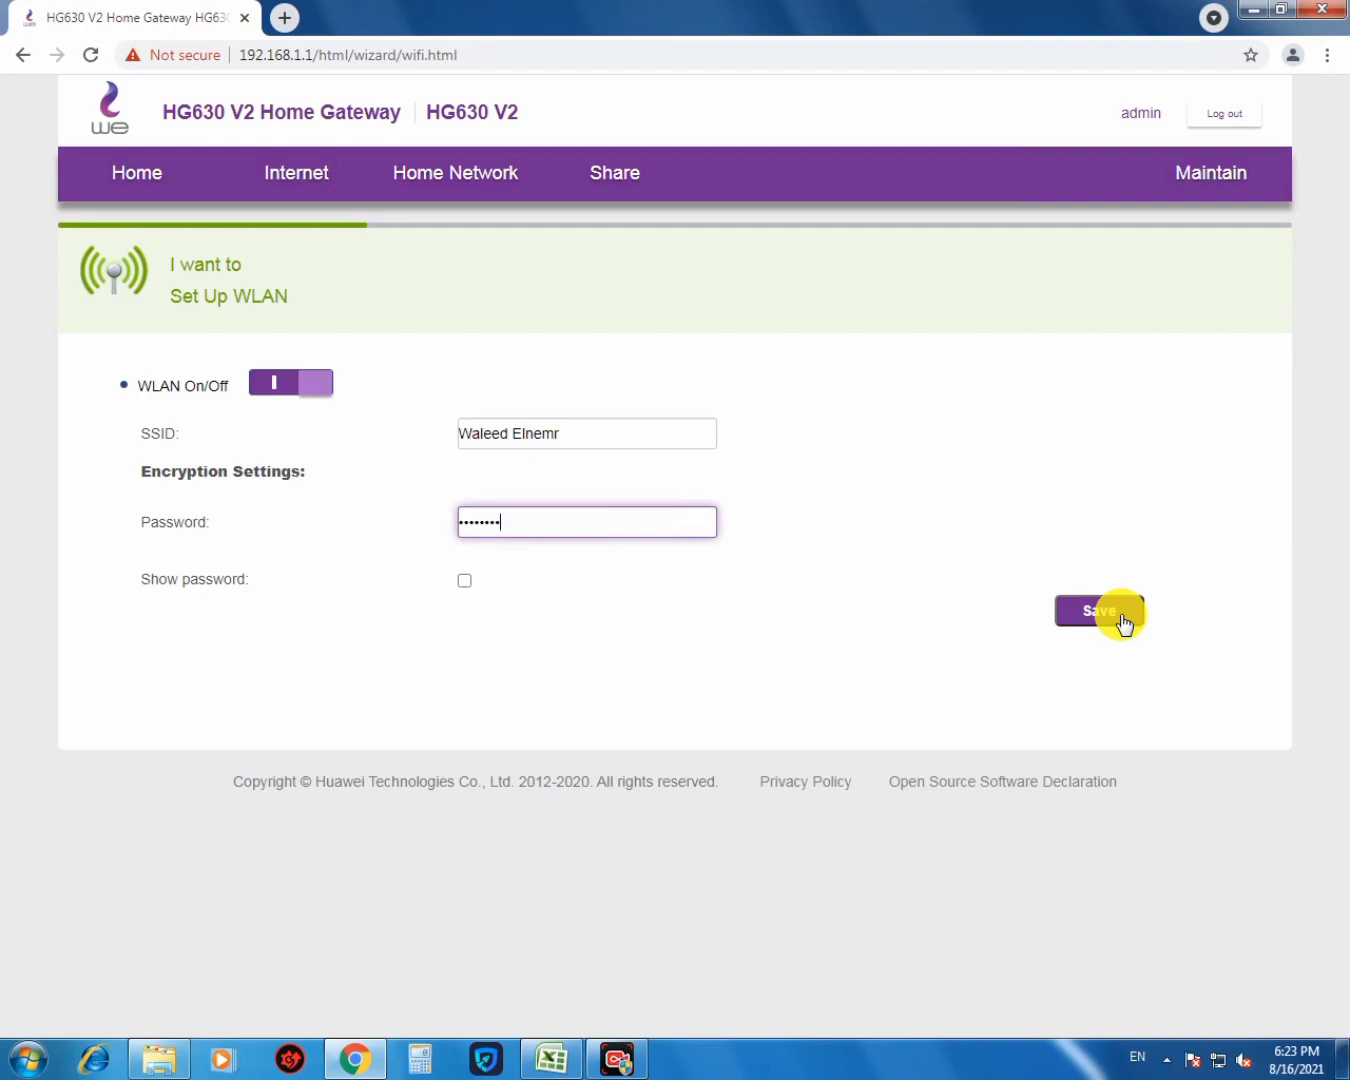
click(440, 192)
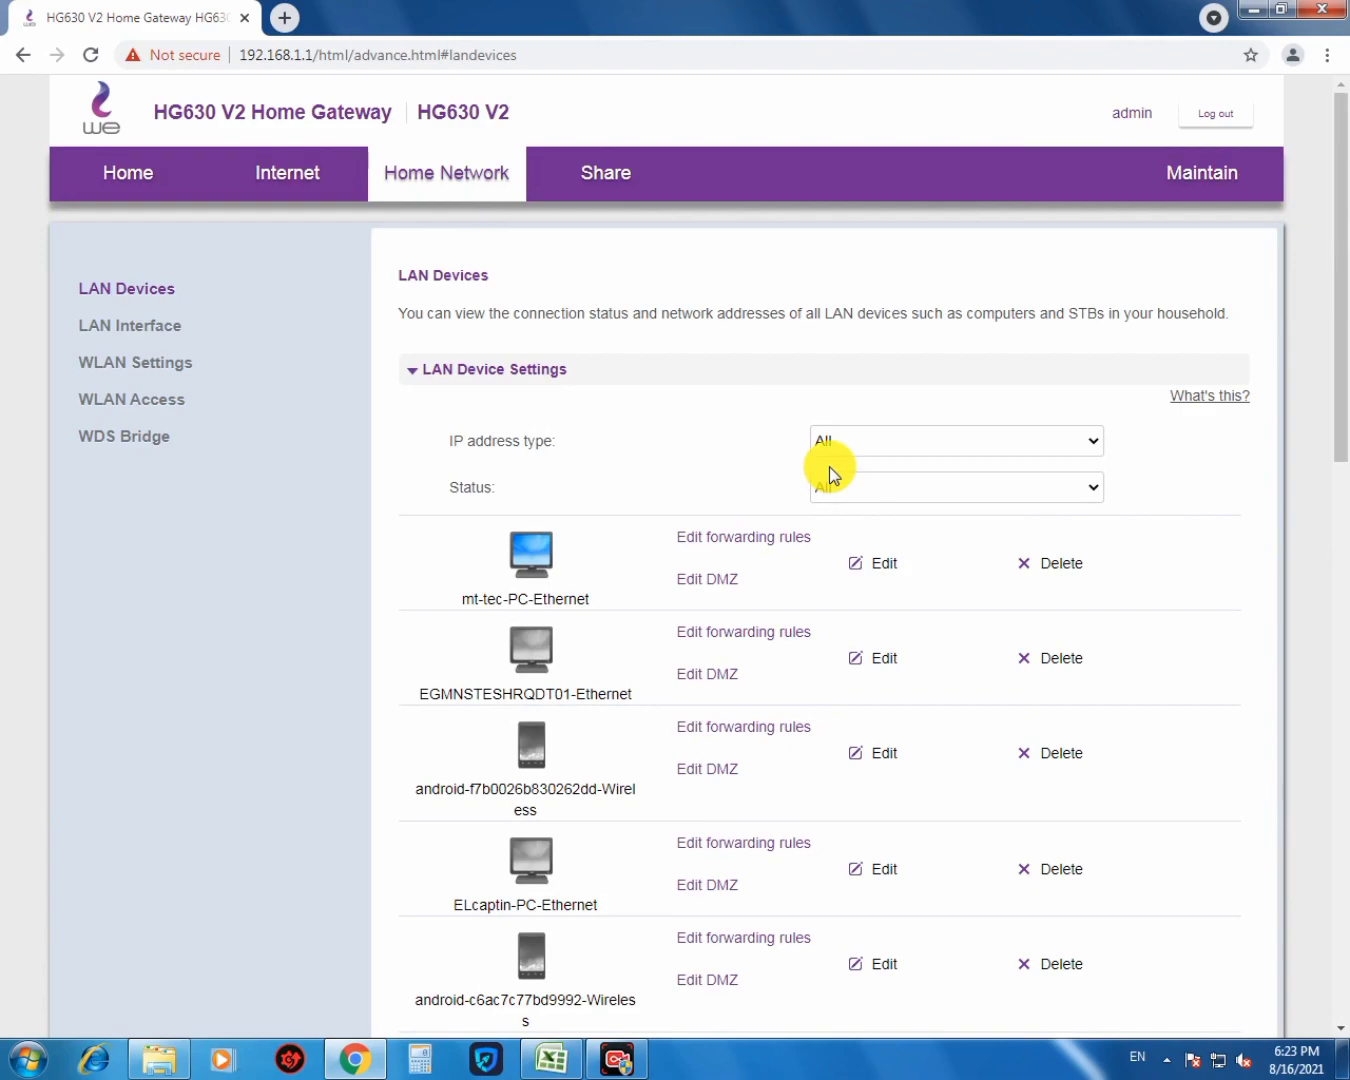
- Scroll up and down the LAN Devices list to review every connected Ethernet and wireless device
scroll(799, 462, down, 4)
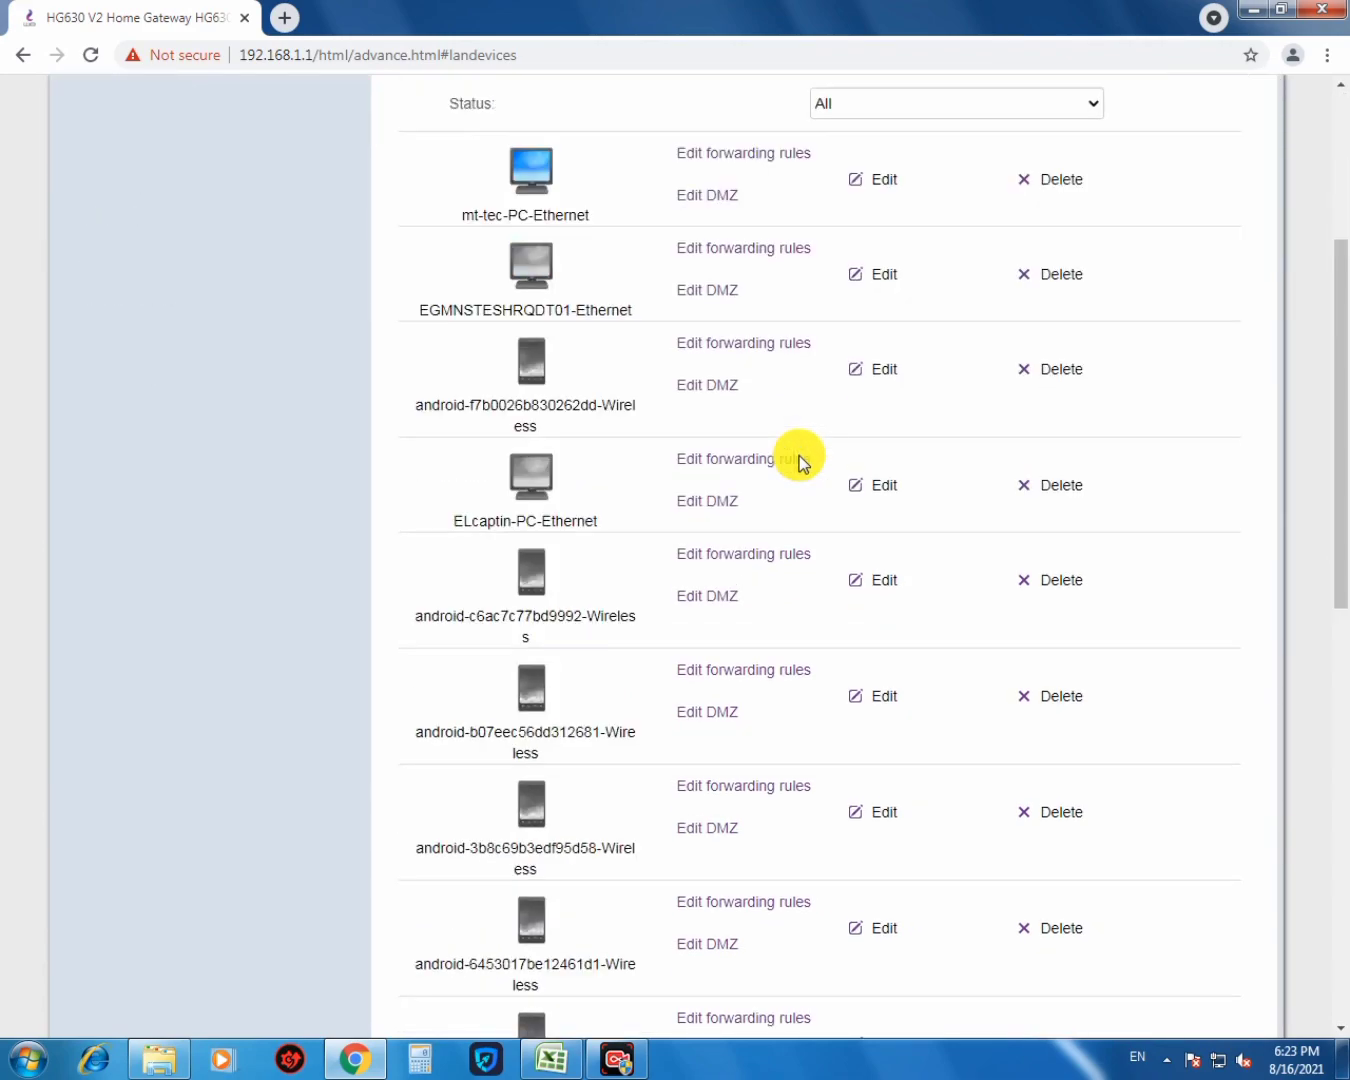
scroll(799, 455, down, 10)
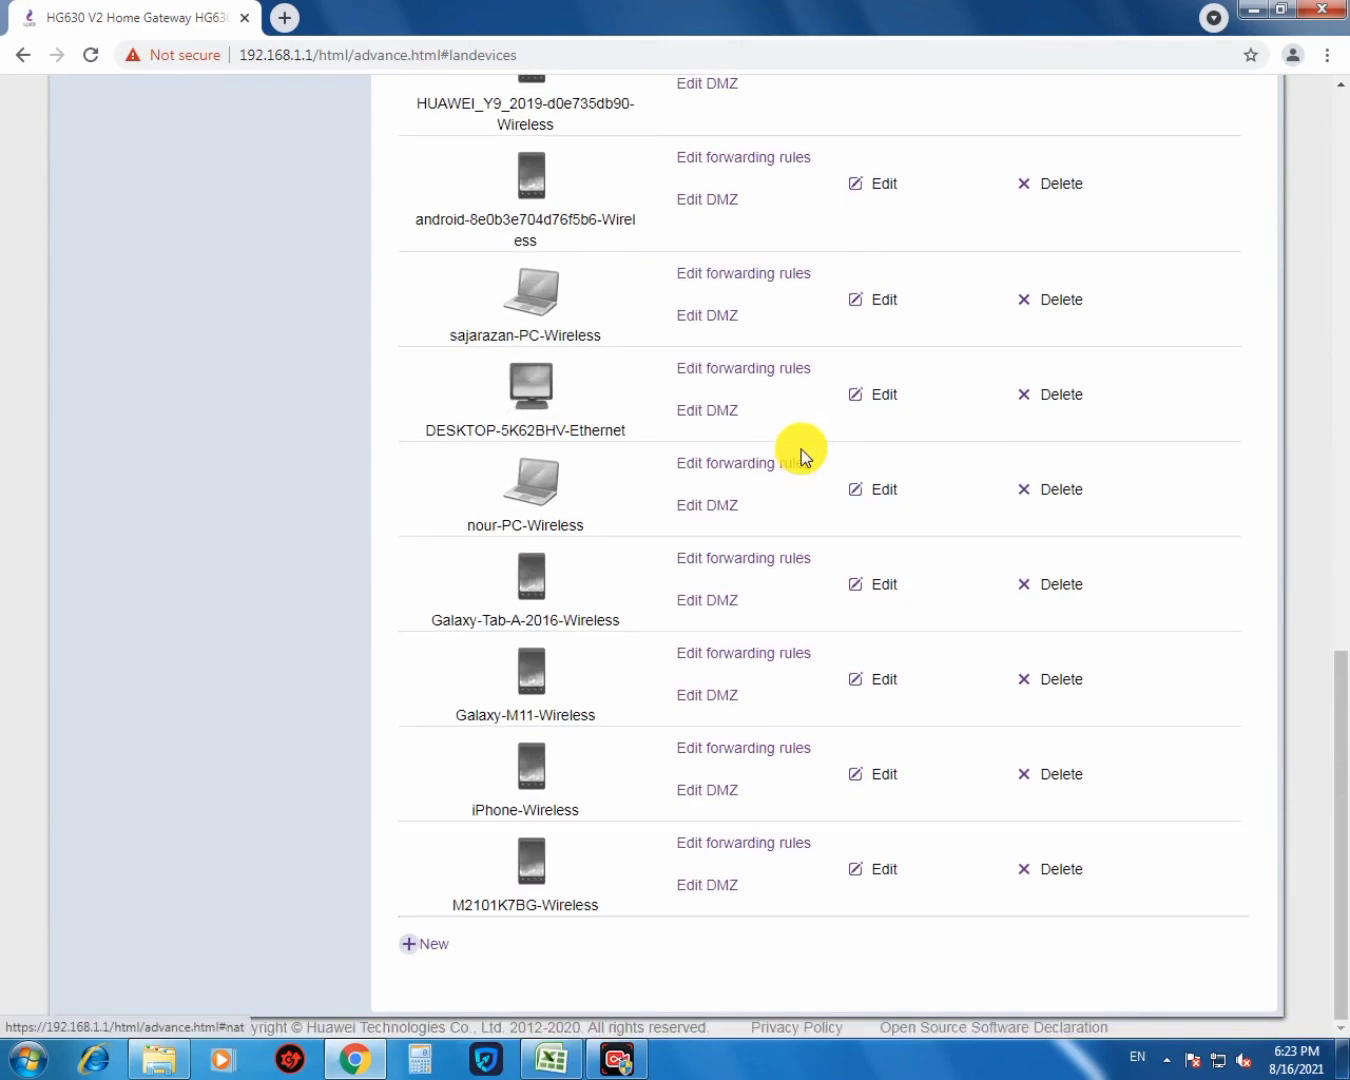
scroll(800, 450, up, 6)
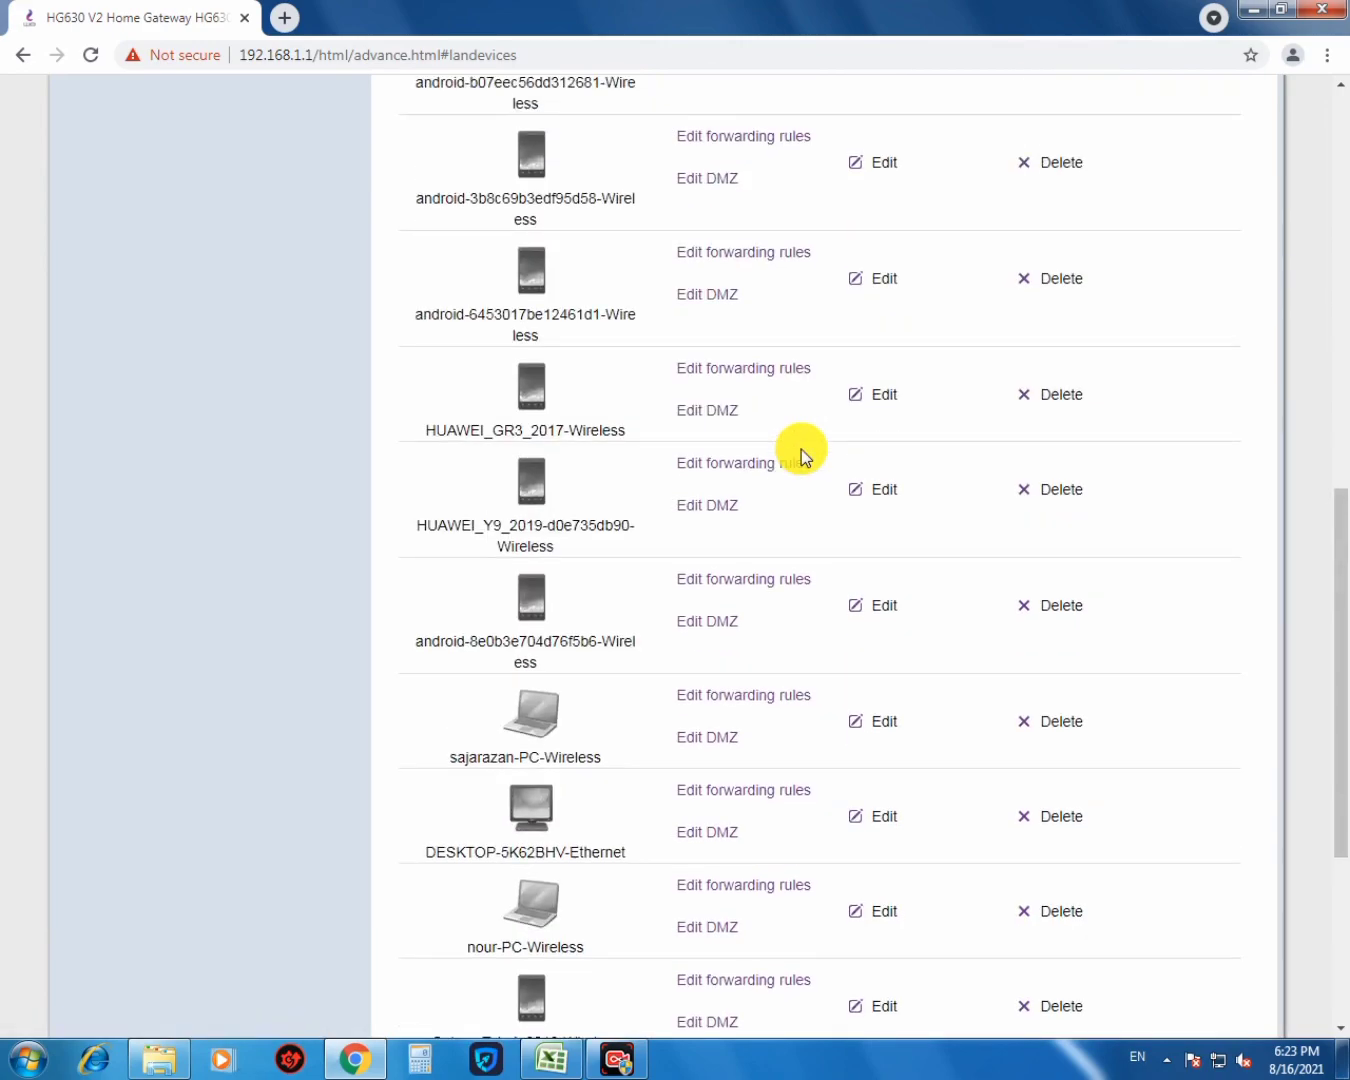
scroll(801, 453, up, 4)
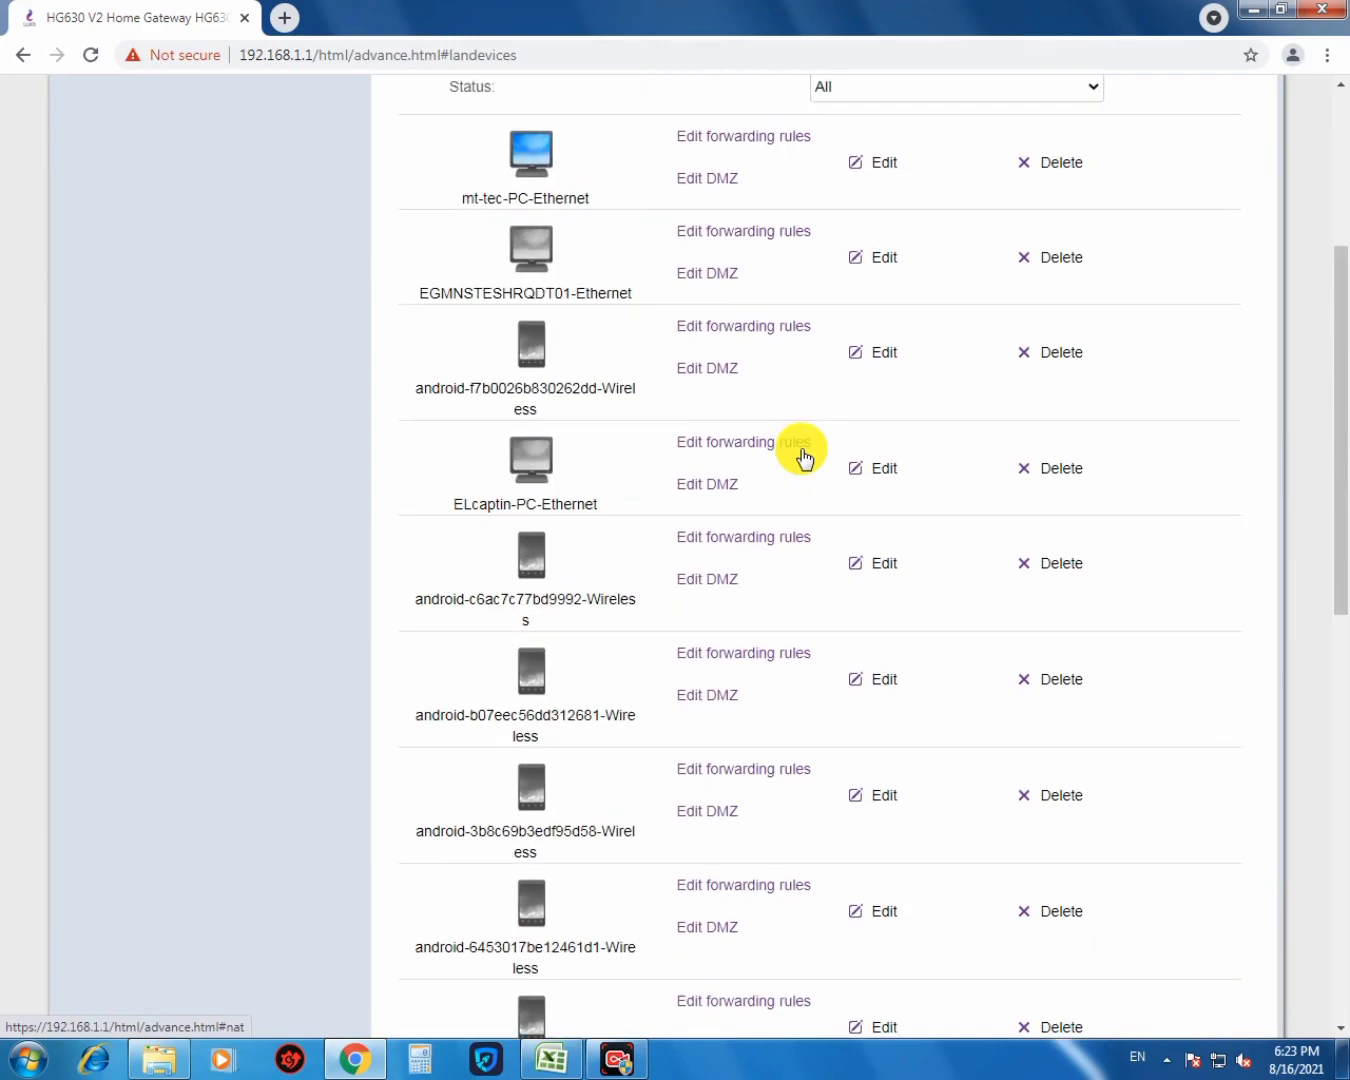
scroll(803, 457, down, 7)
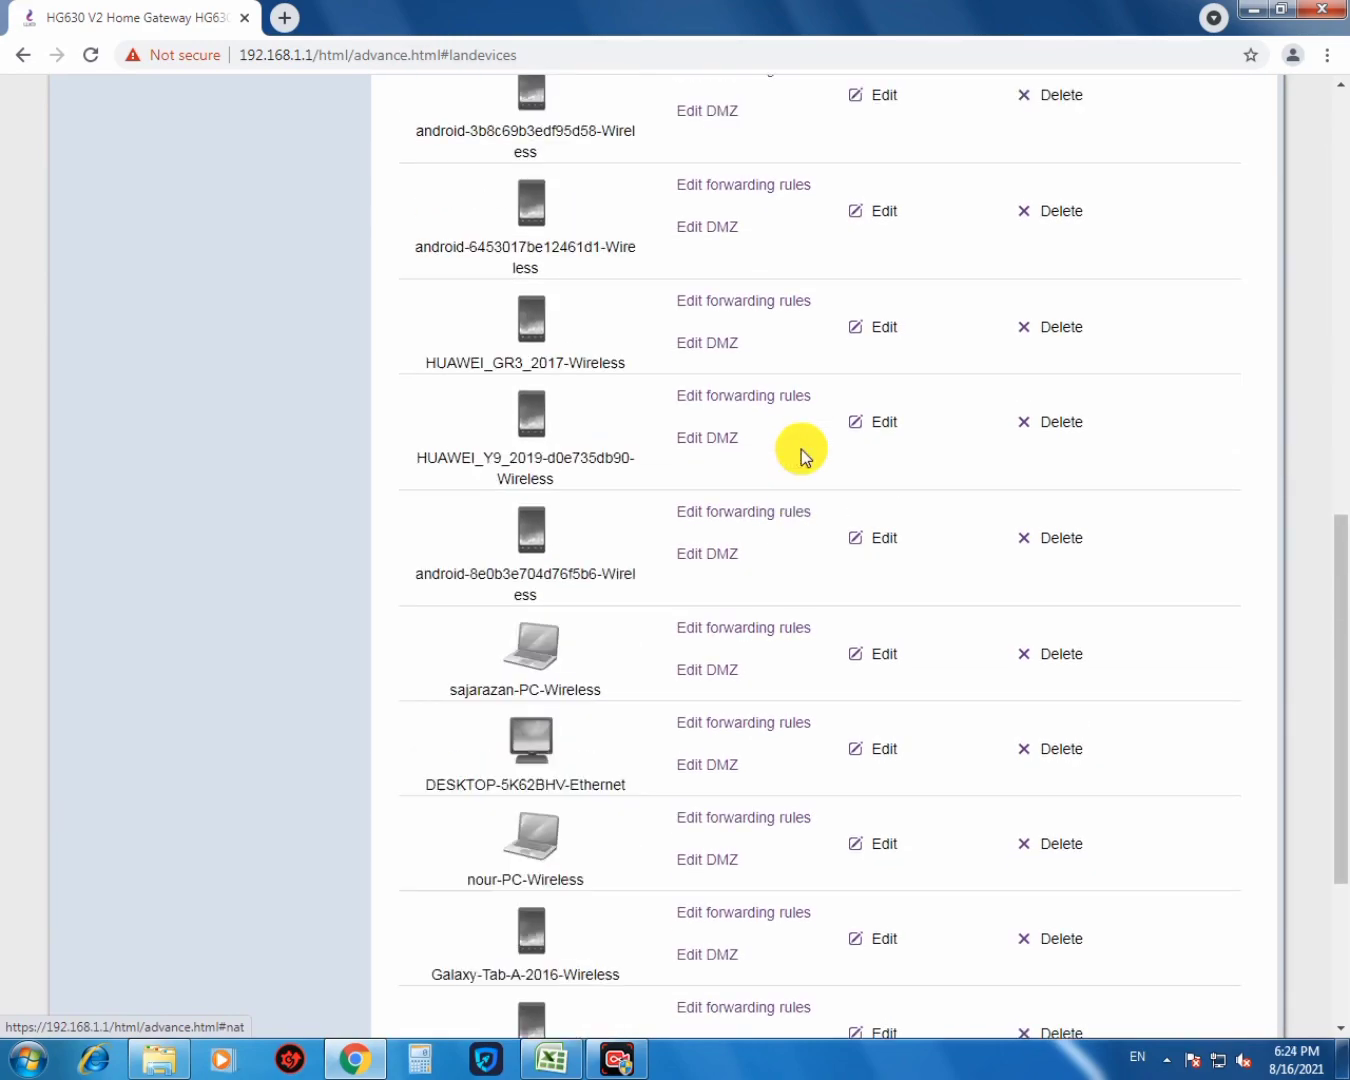
scroll(801, 453, down, 4)
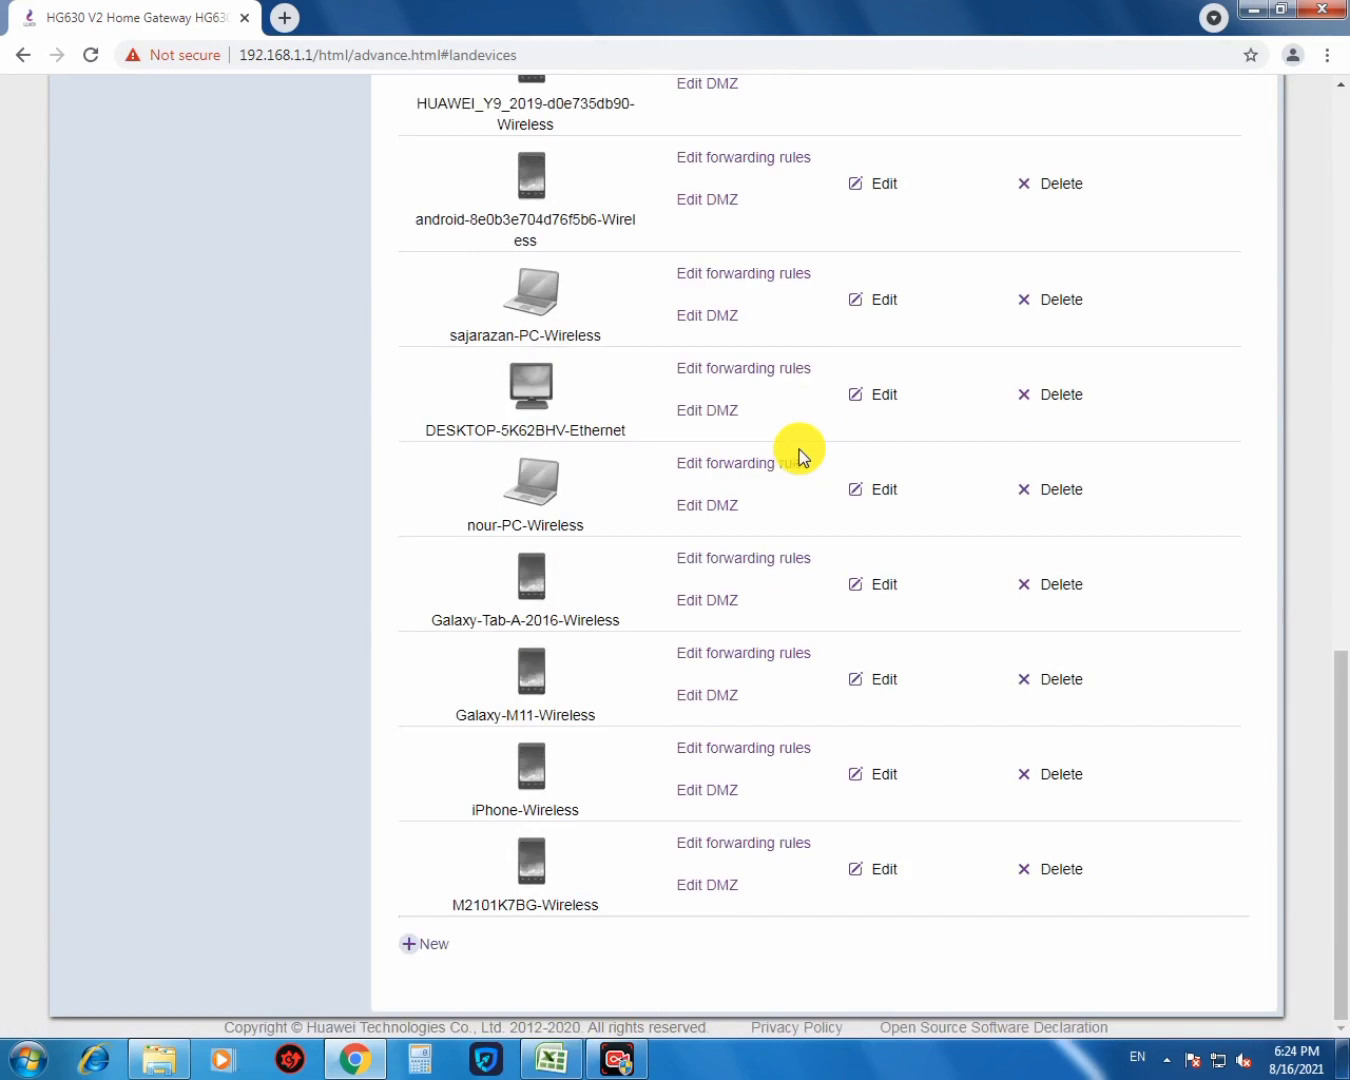
scroll(800, 453, up, 10)
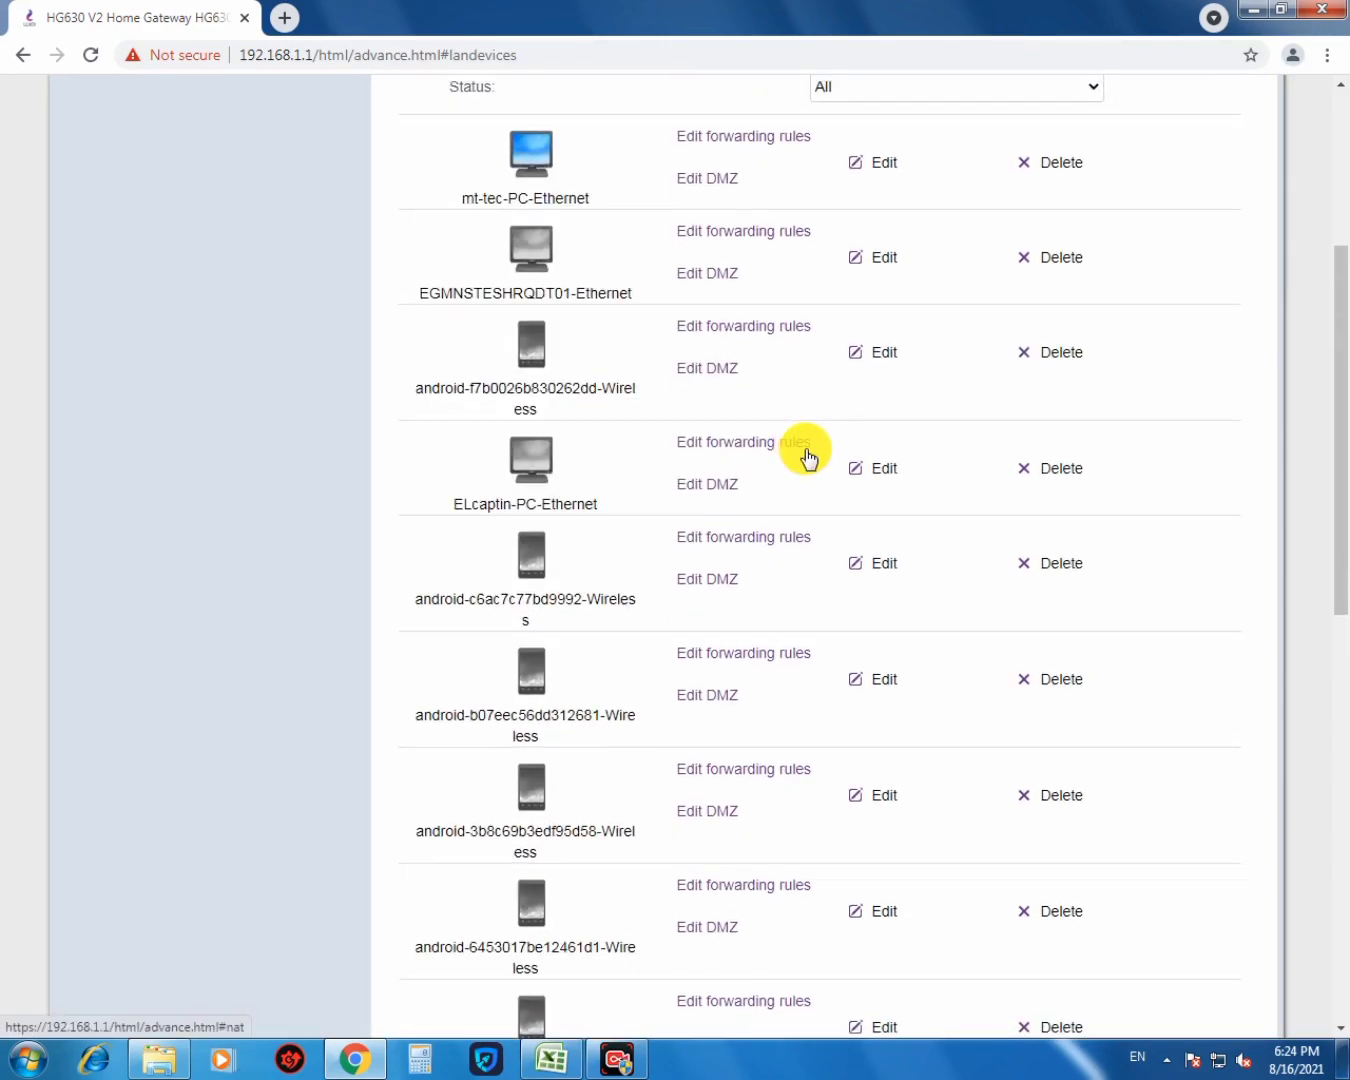
scroll(808, 455, up, 4)
scroll(1058, 775, down, 4)
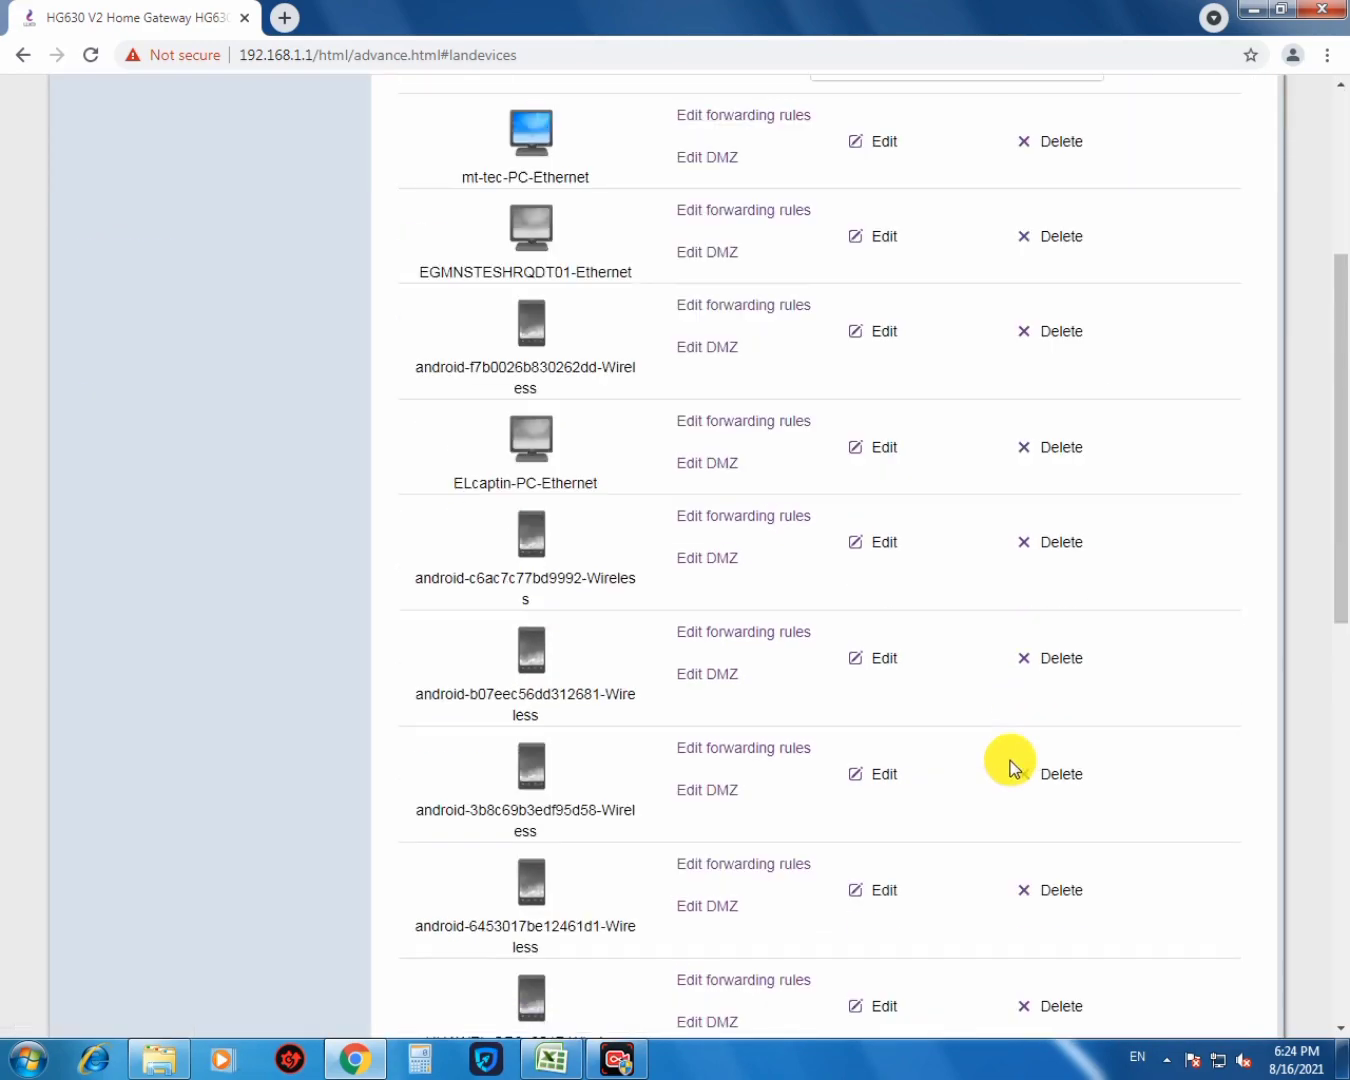
scroll(1011, 768, down, 5)
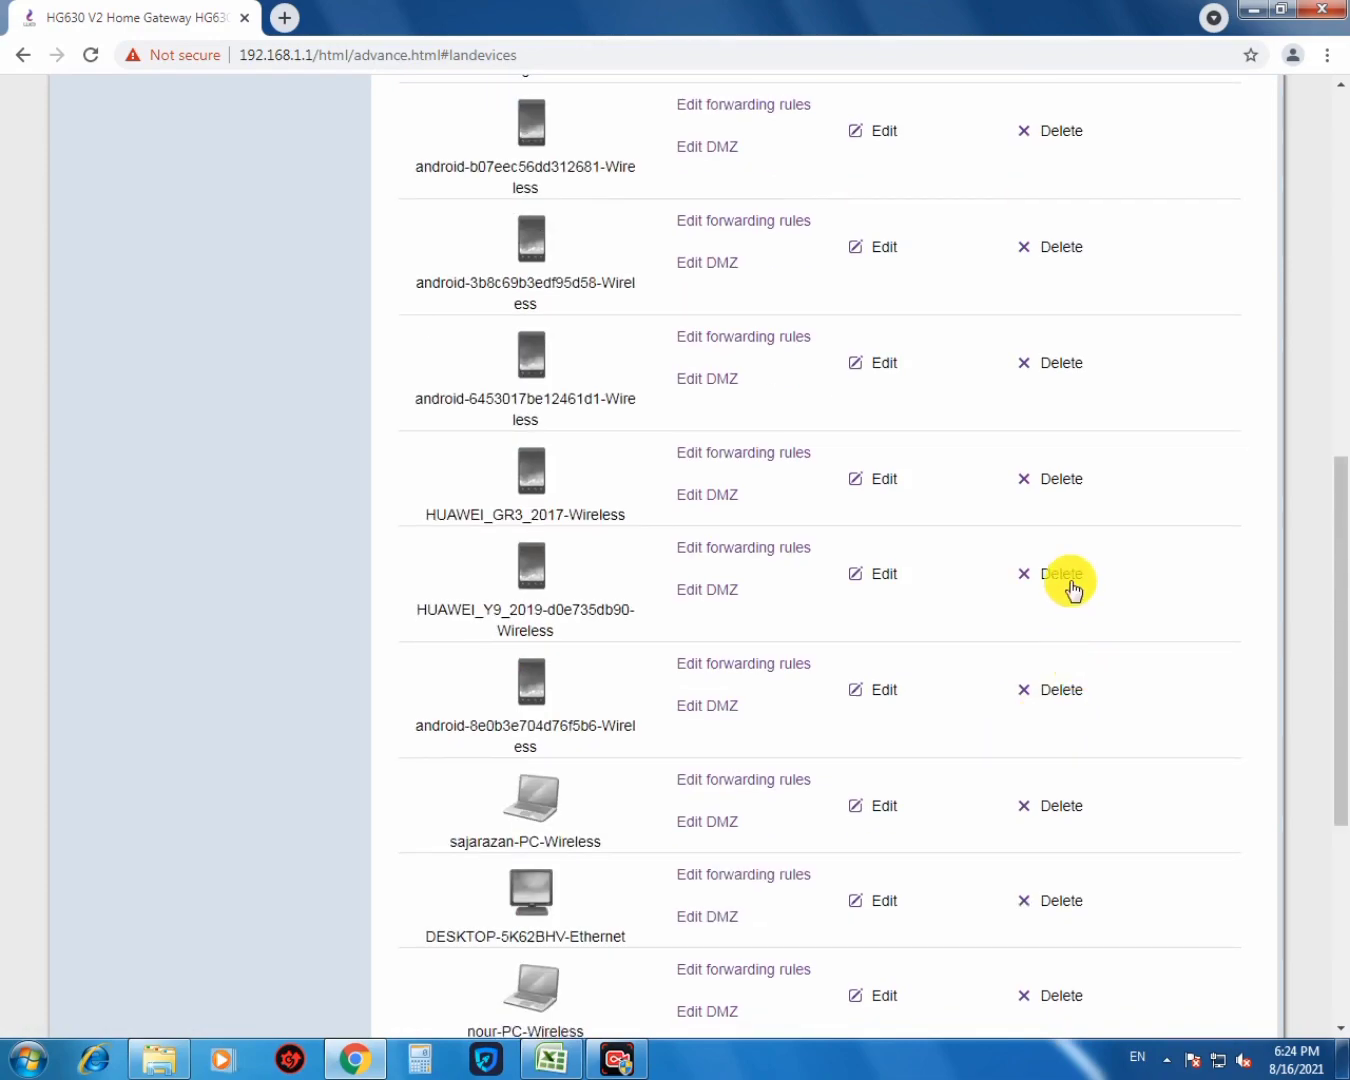
- Delete the HUAWEI_Y9_2019 wireless device, confirm, and refresh the LAN Devices list
click(1062, 576)
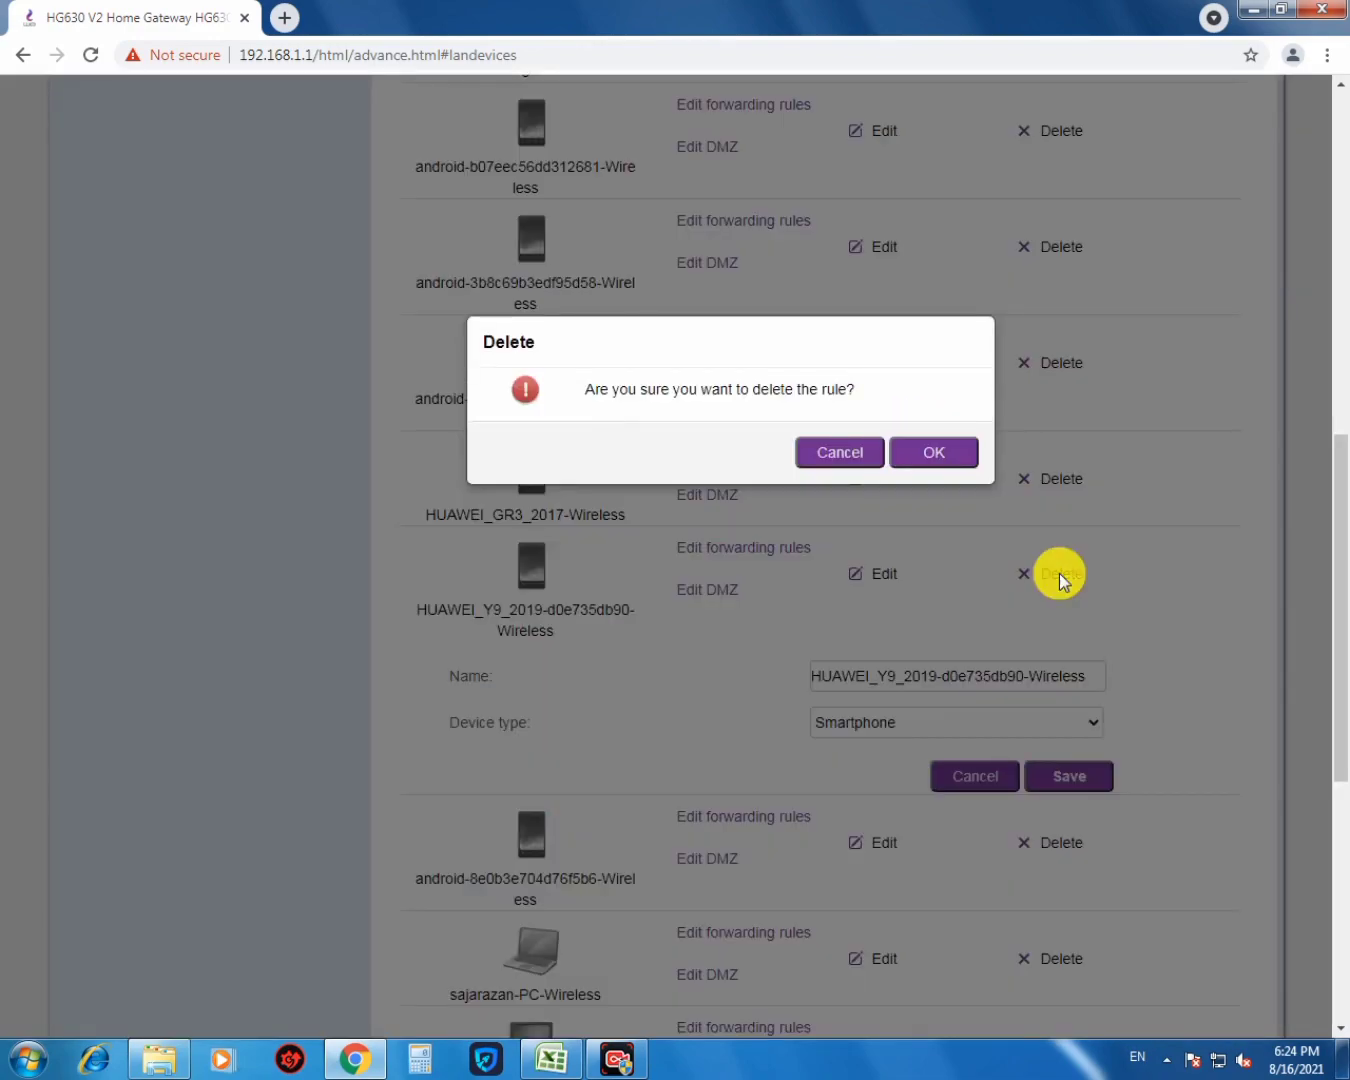
click(933, 453)
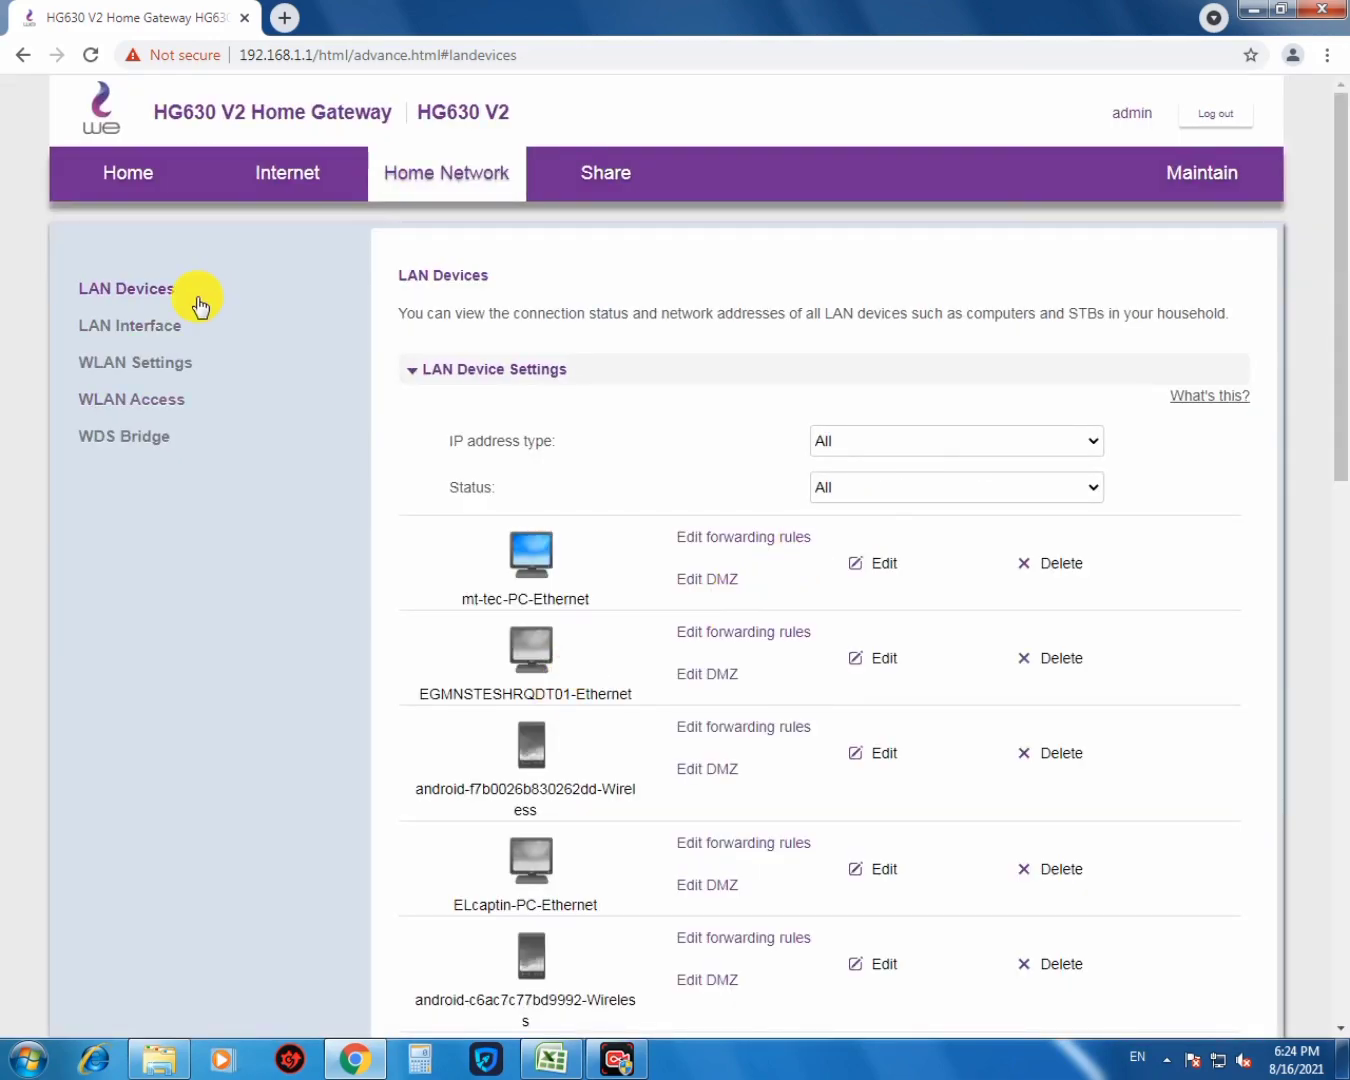
click(437, 190)
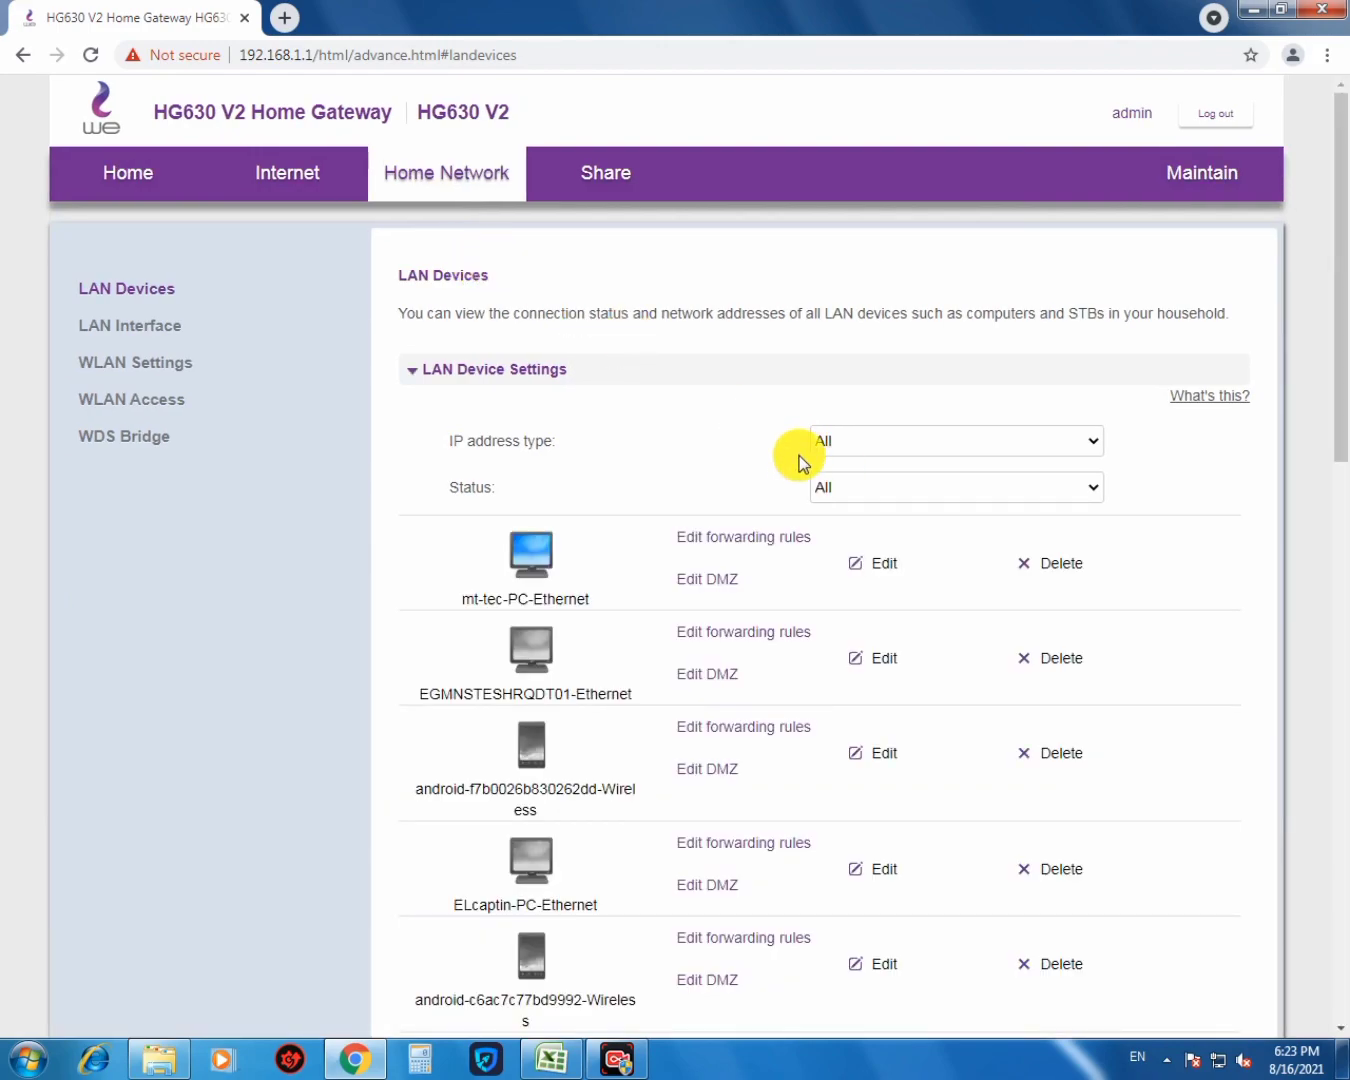
- Scroll through the refreshed LAN Devices list to check the remaining devices
scroll(797, 456, down, 2)
scroll(799, 458, down, 3)
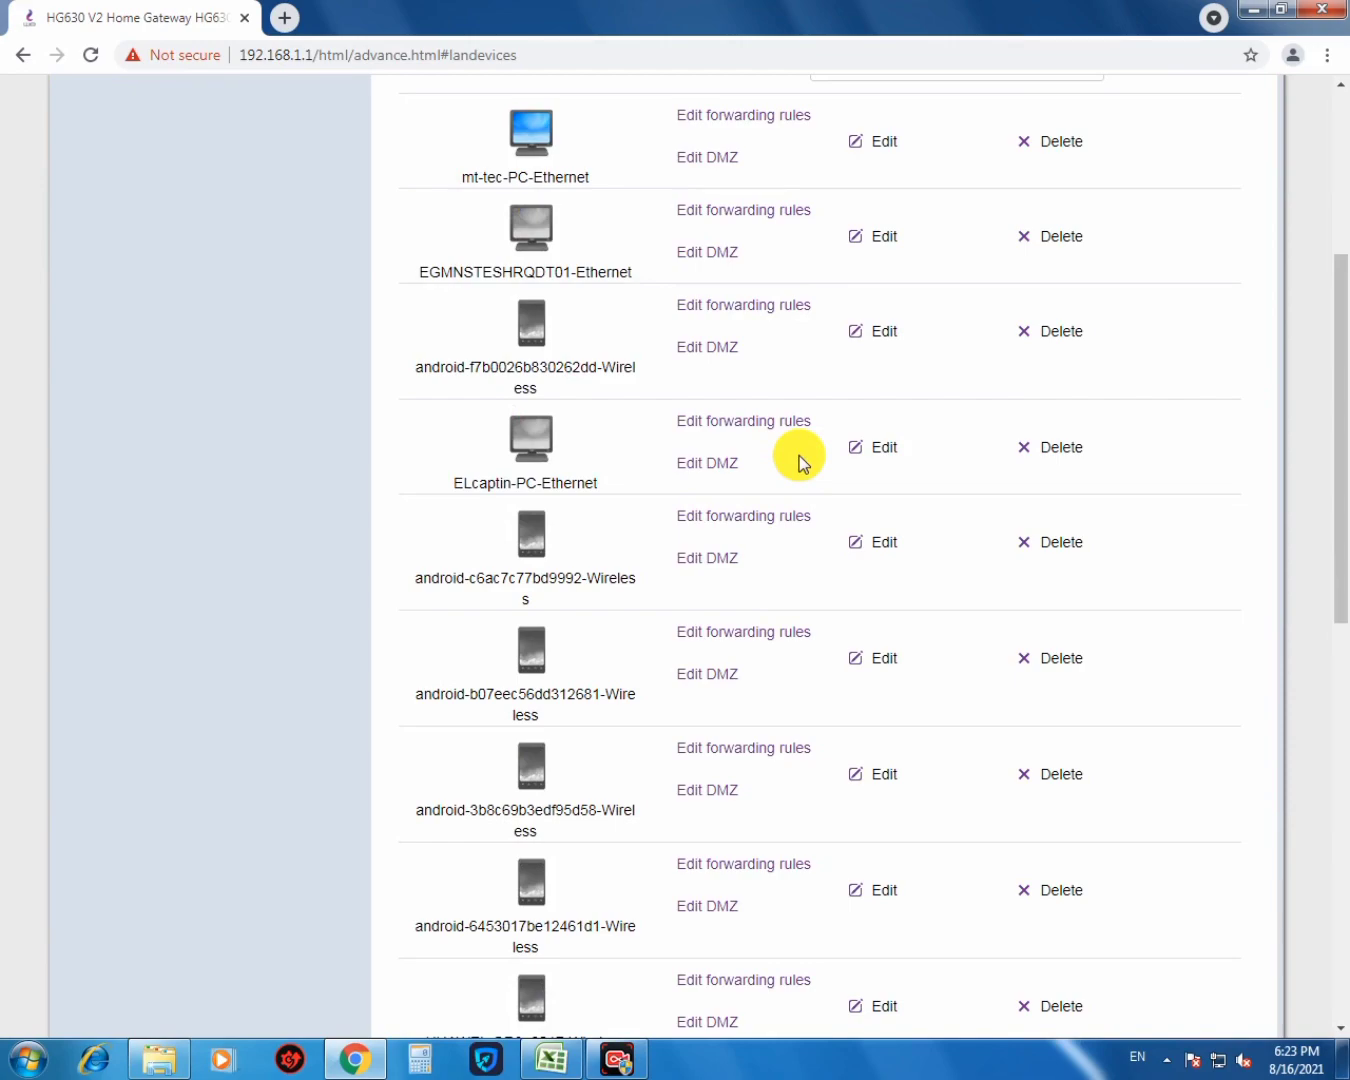
scroll(800, 455, down, 10)
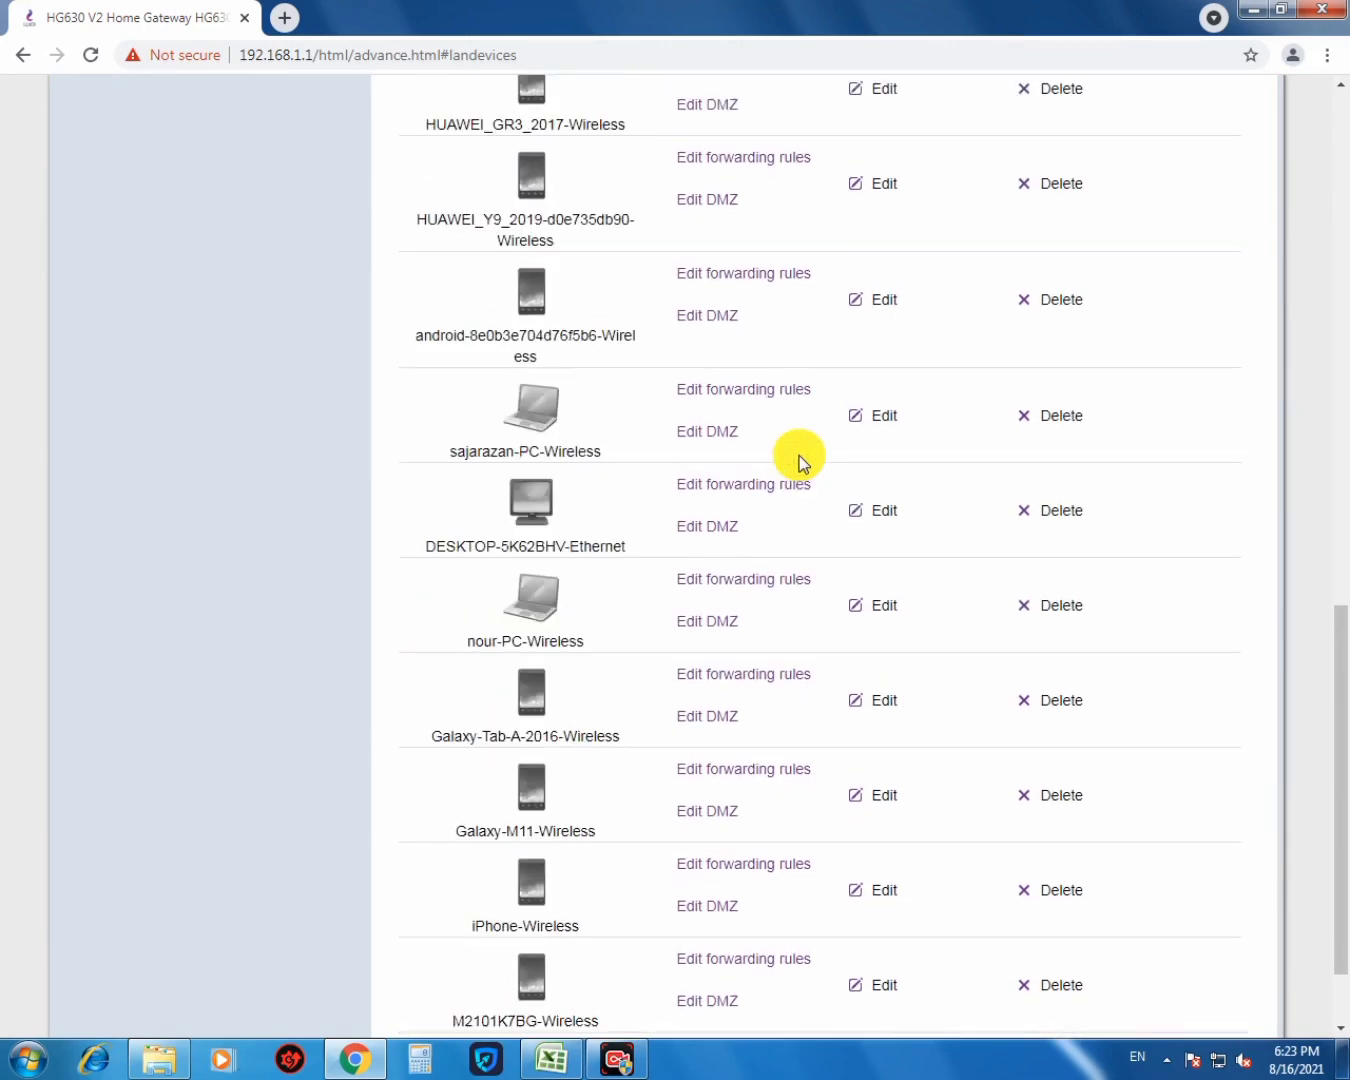
scroll(799, 455, down, 2)
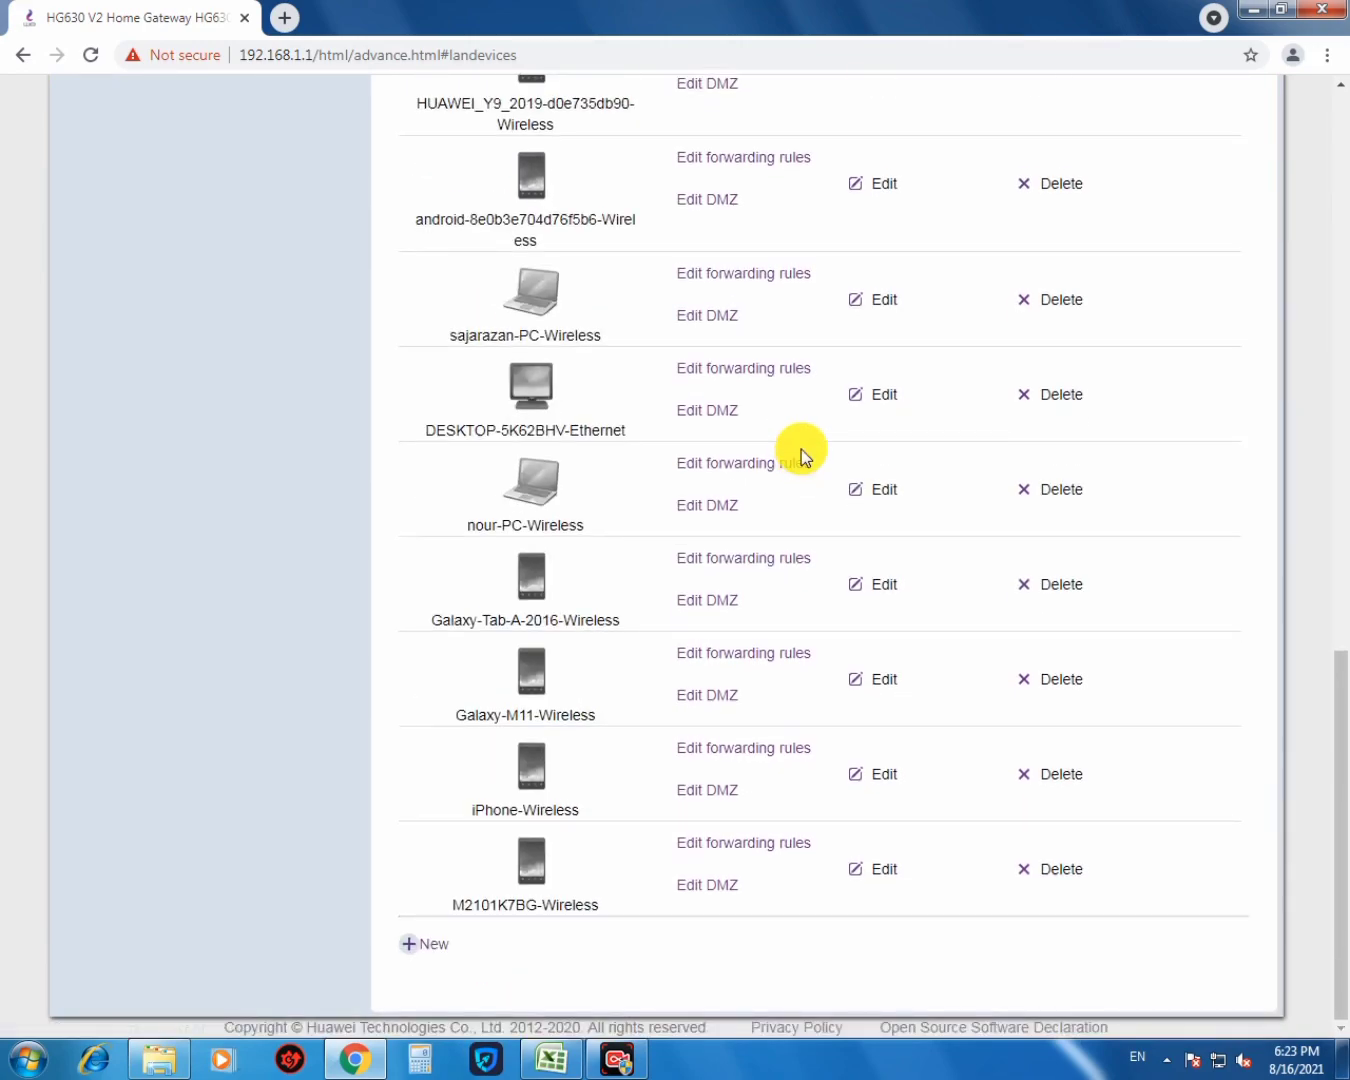
scroll(800, 449, up, 6)
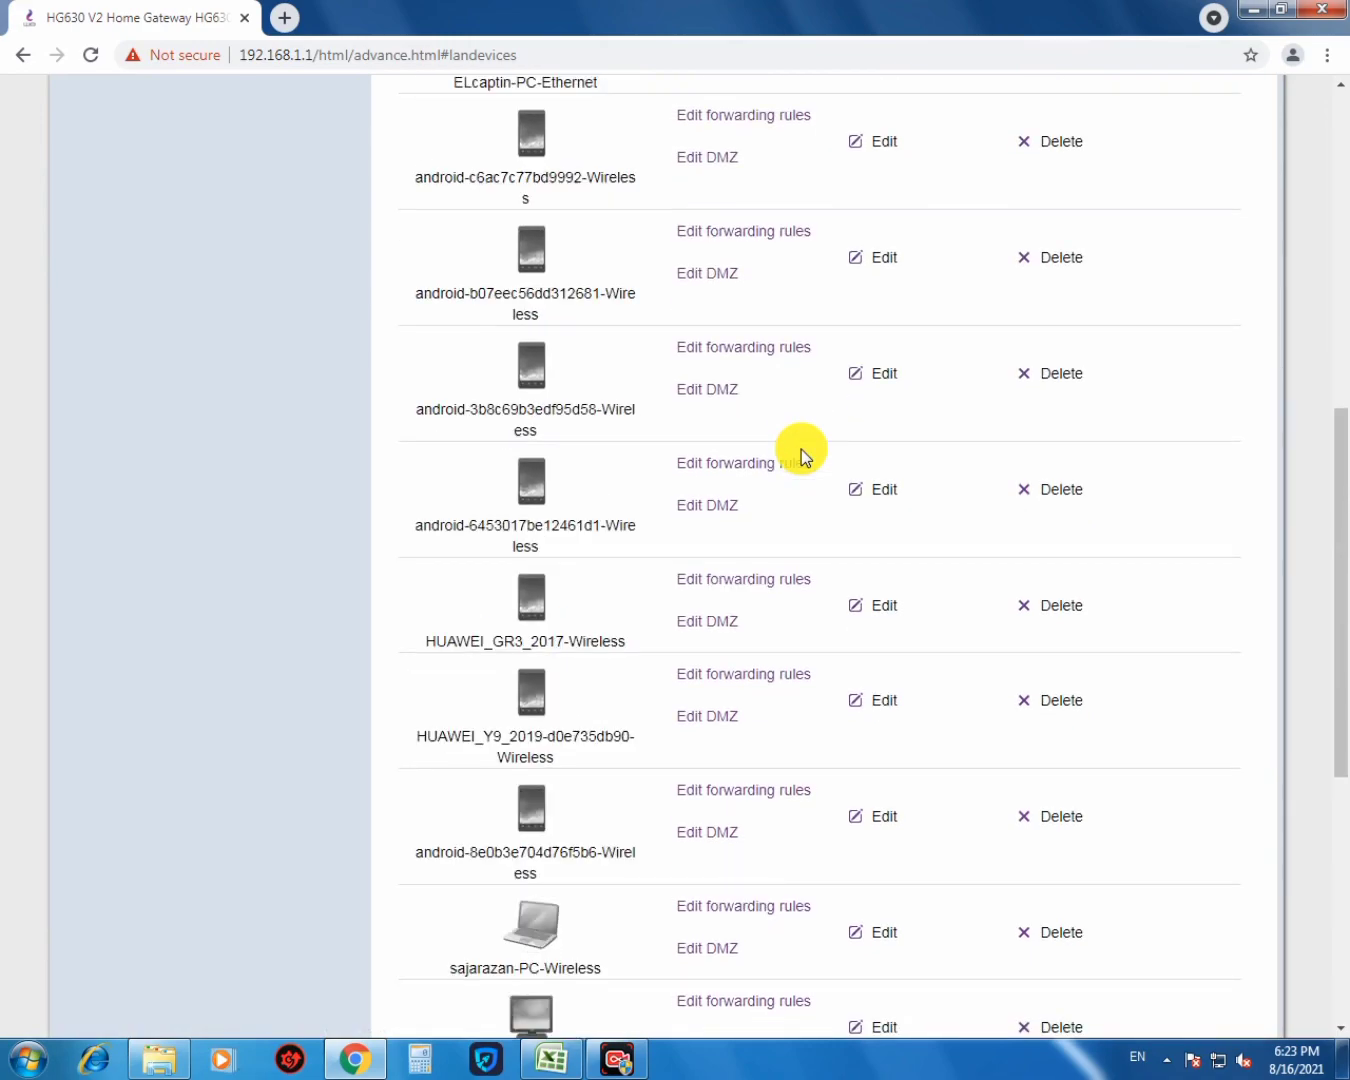
scroll(801, 450, up, 4)
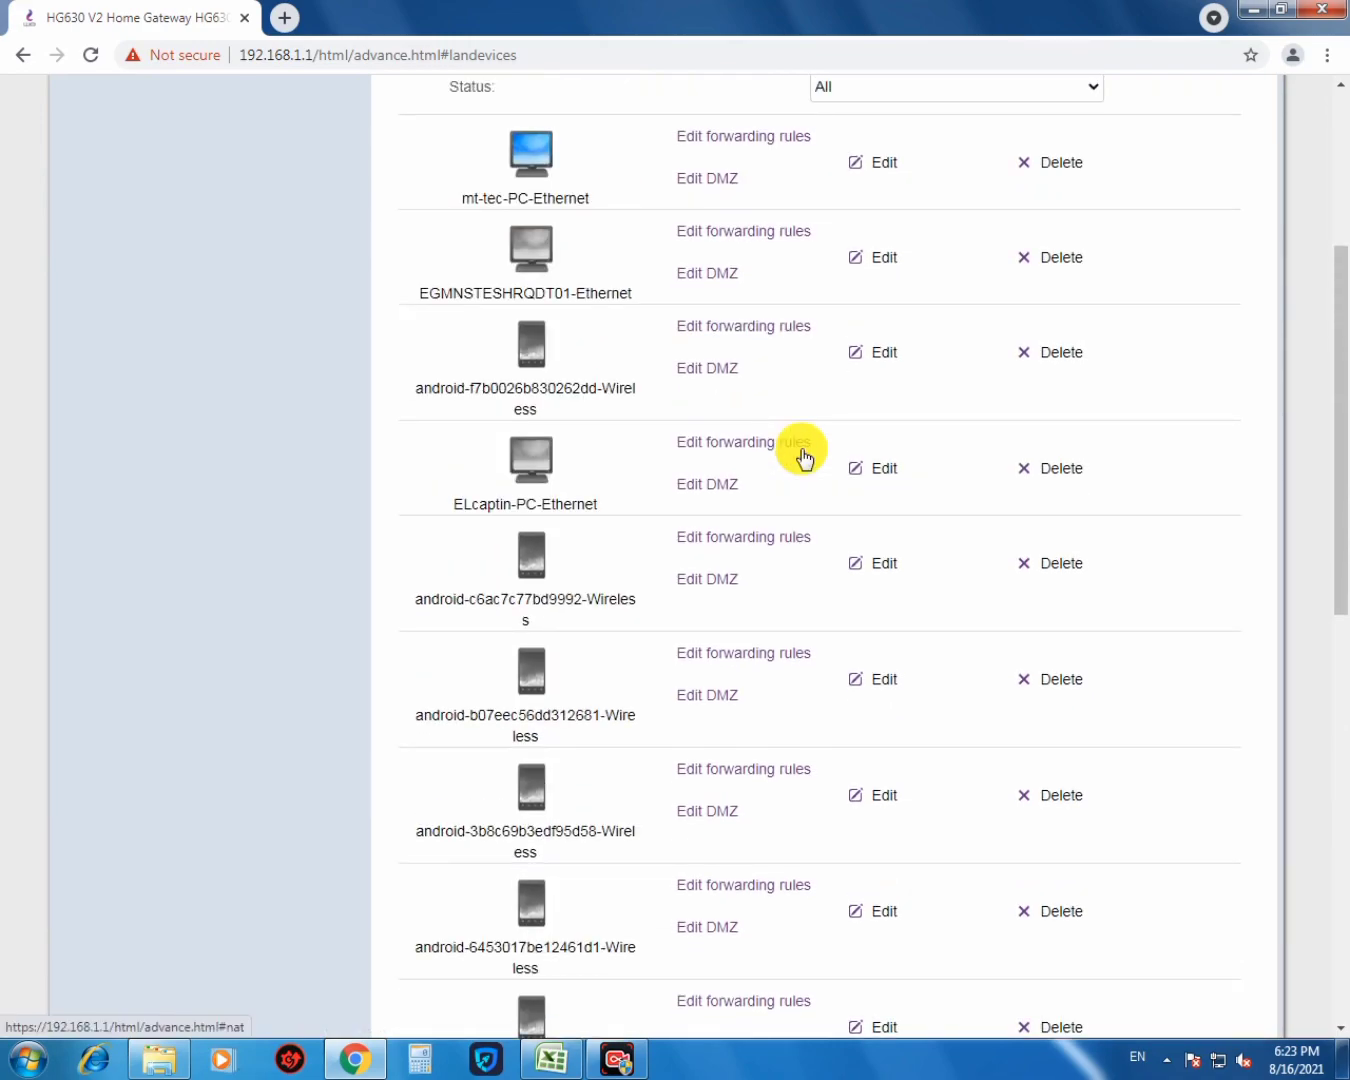
scroll(804, 456, down, 7)
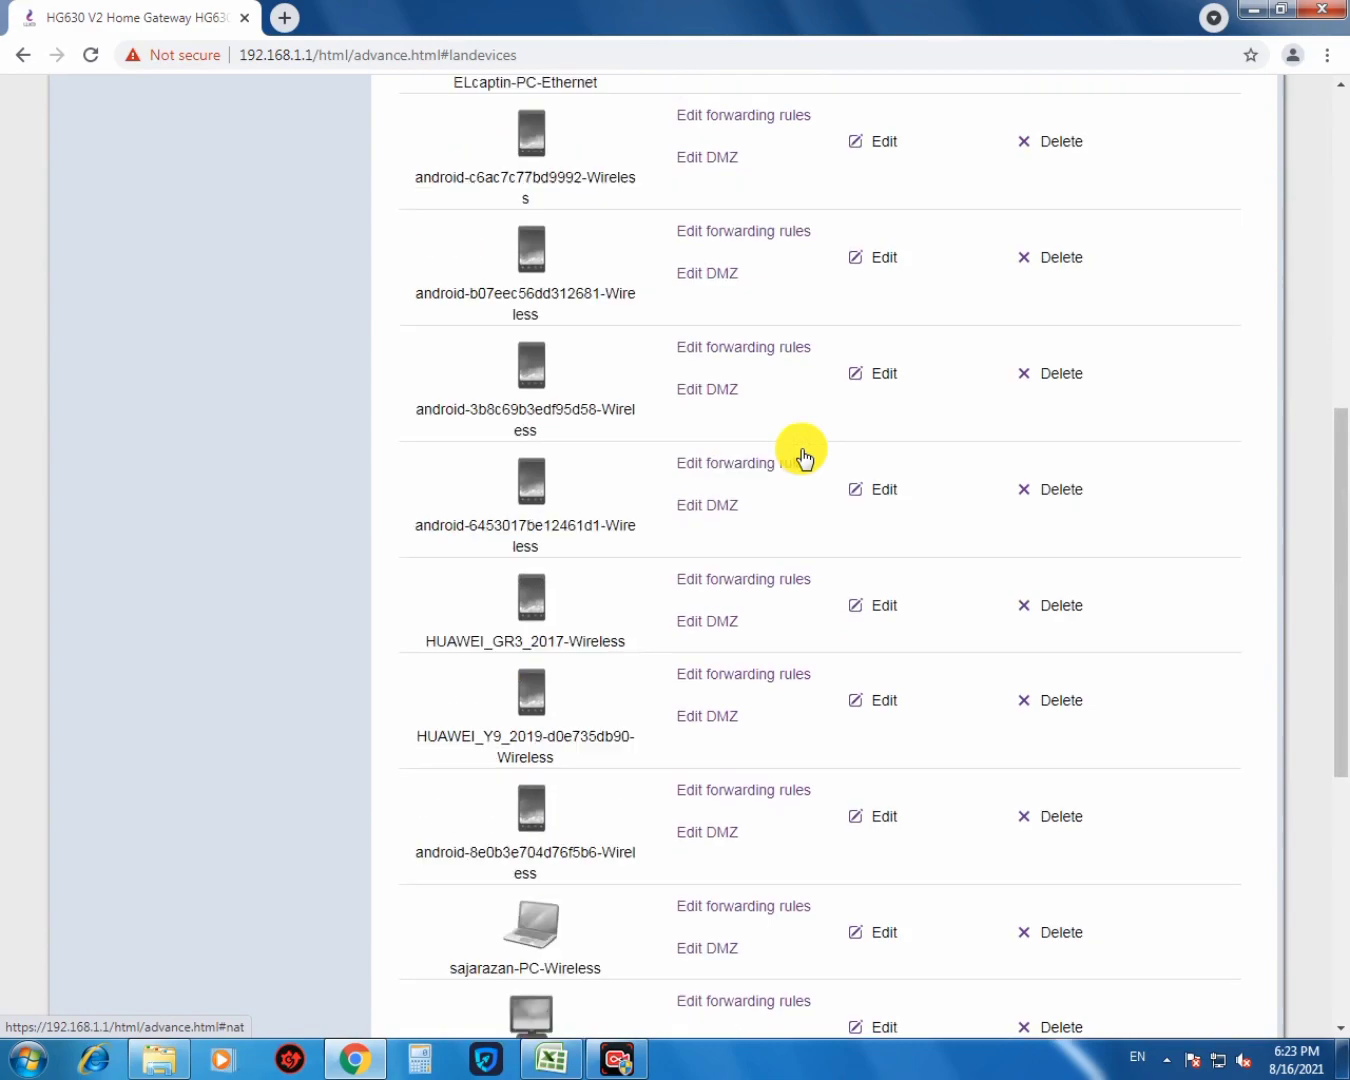
scroll(800, 449, down, 4)
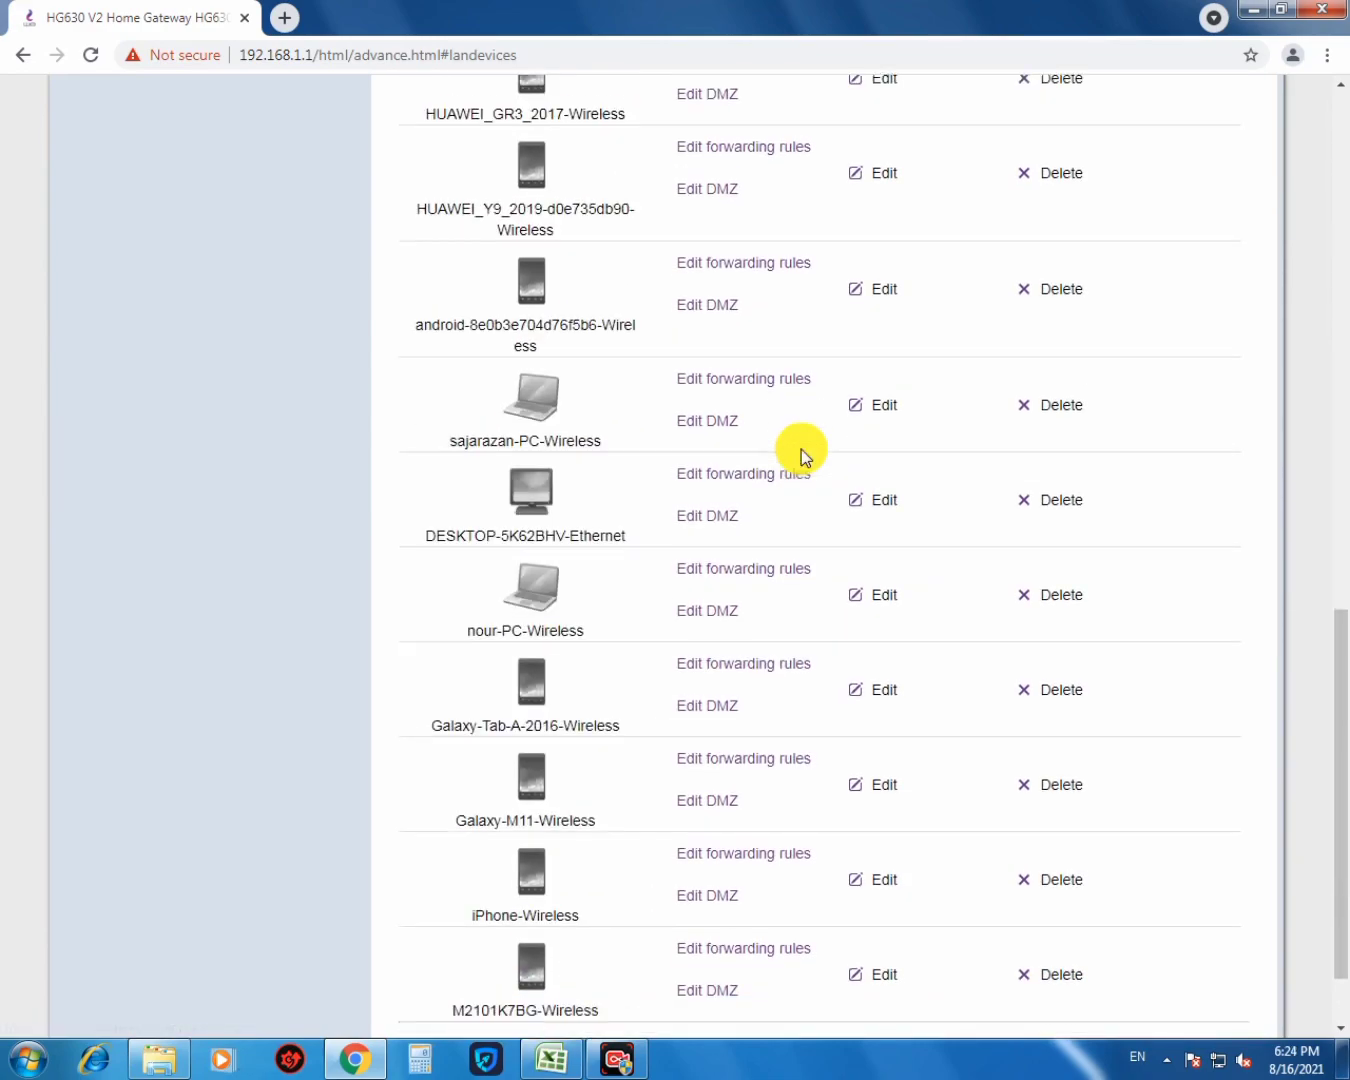
scroll(800, 449, up, 10)
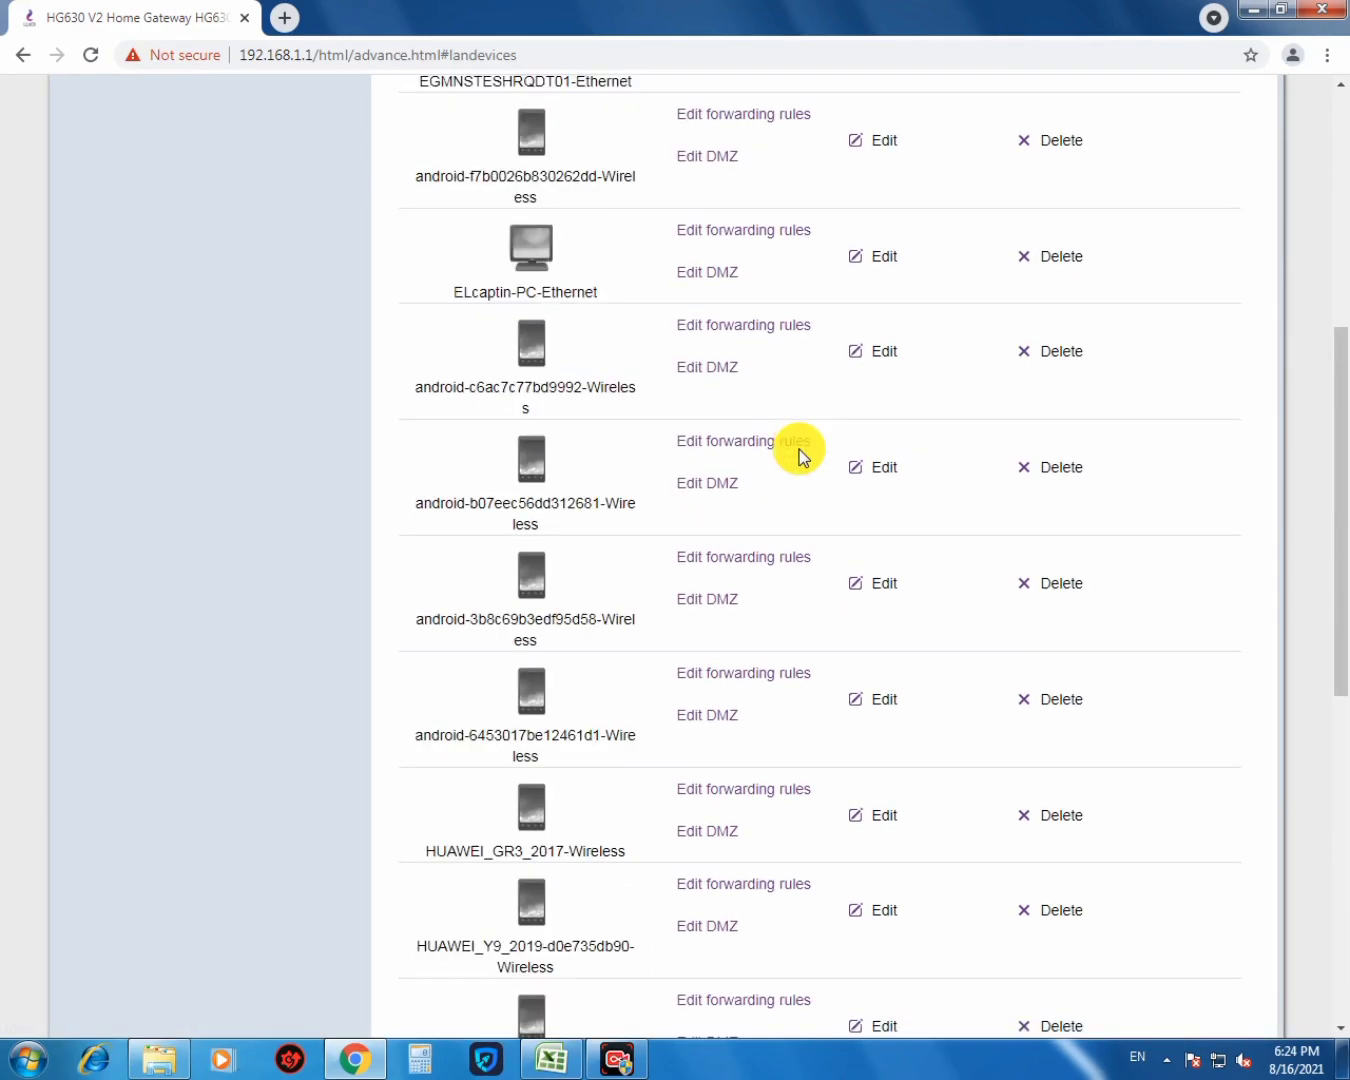
scroll(804, 457, up, 4)
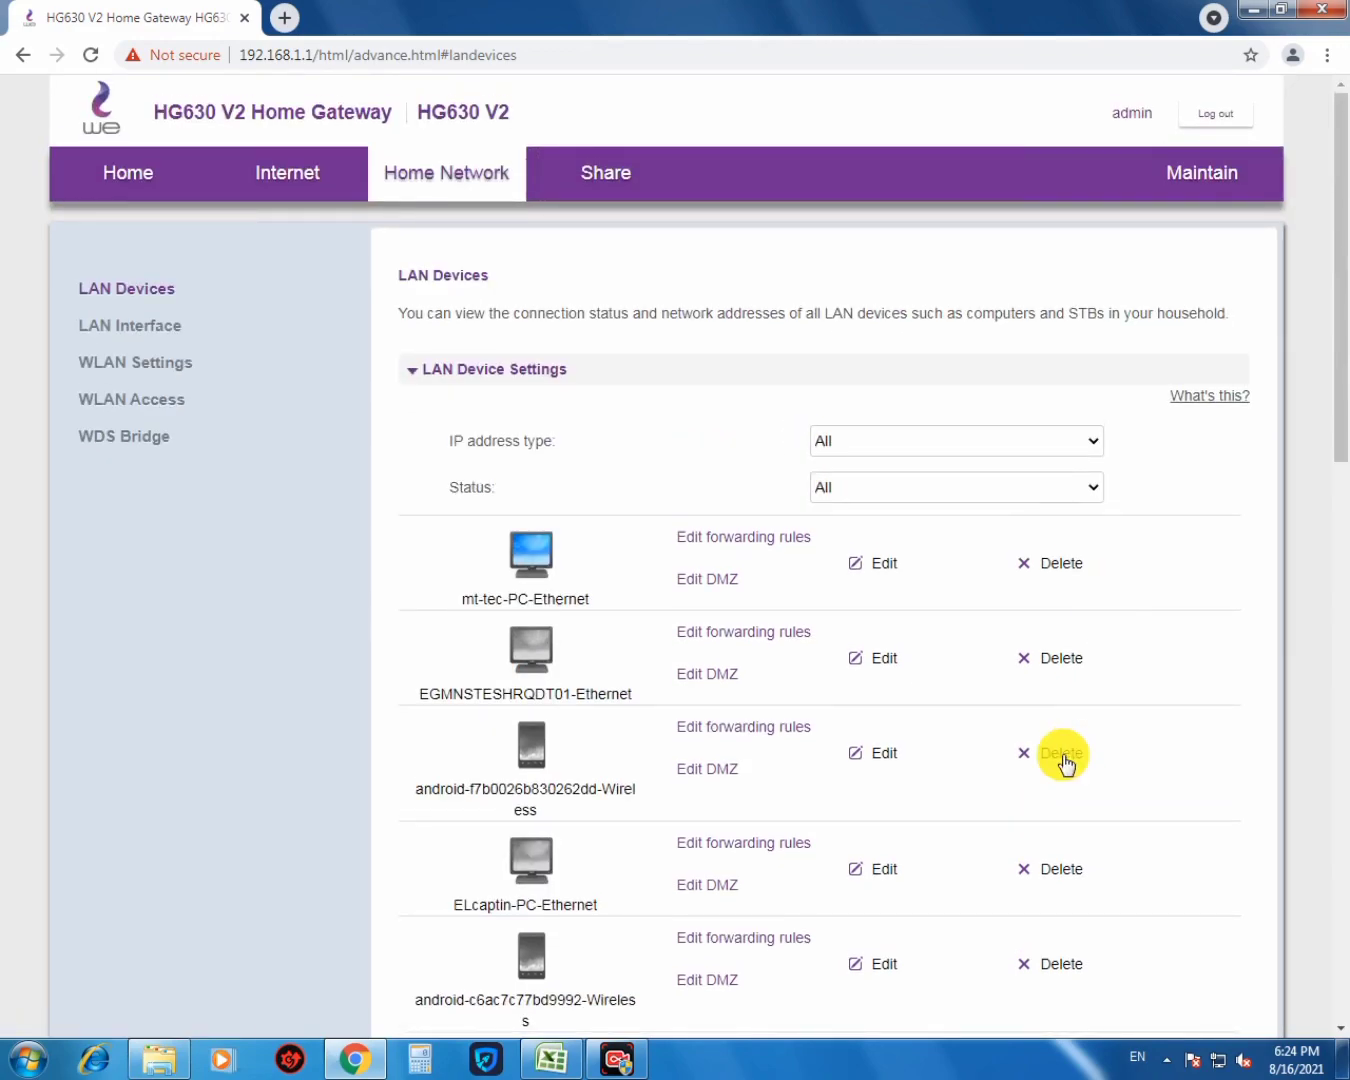
scroll(1030, 769, down, 10)
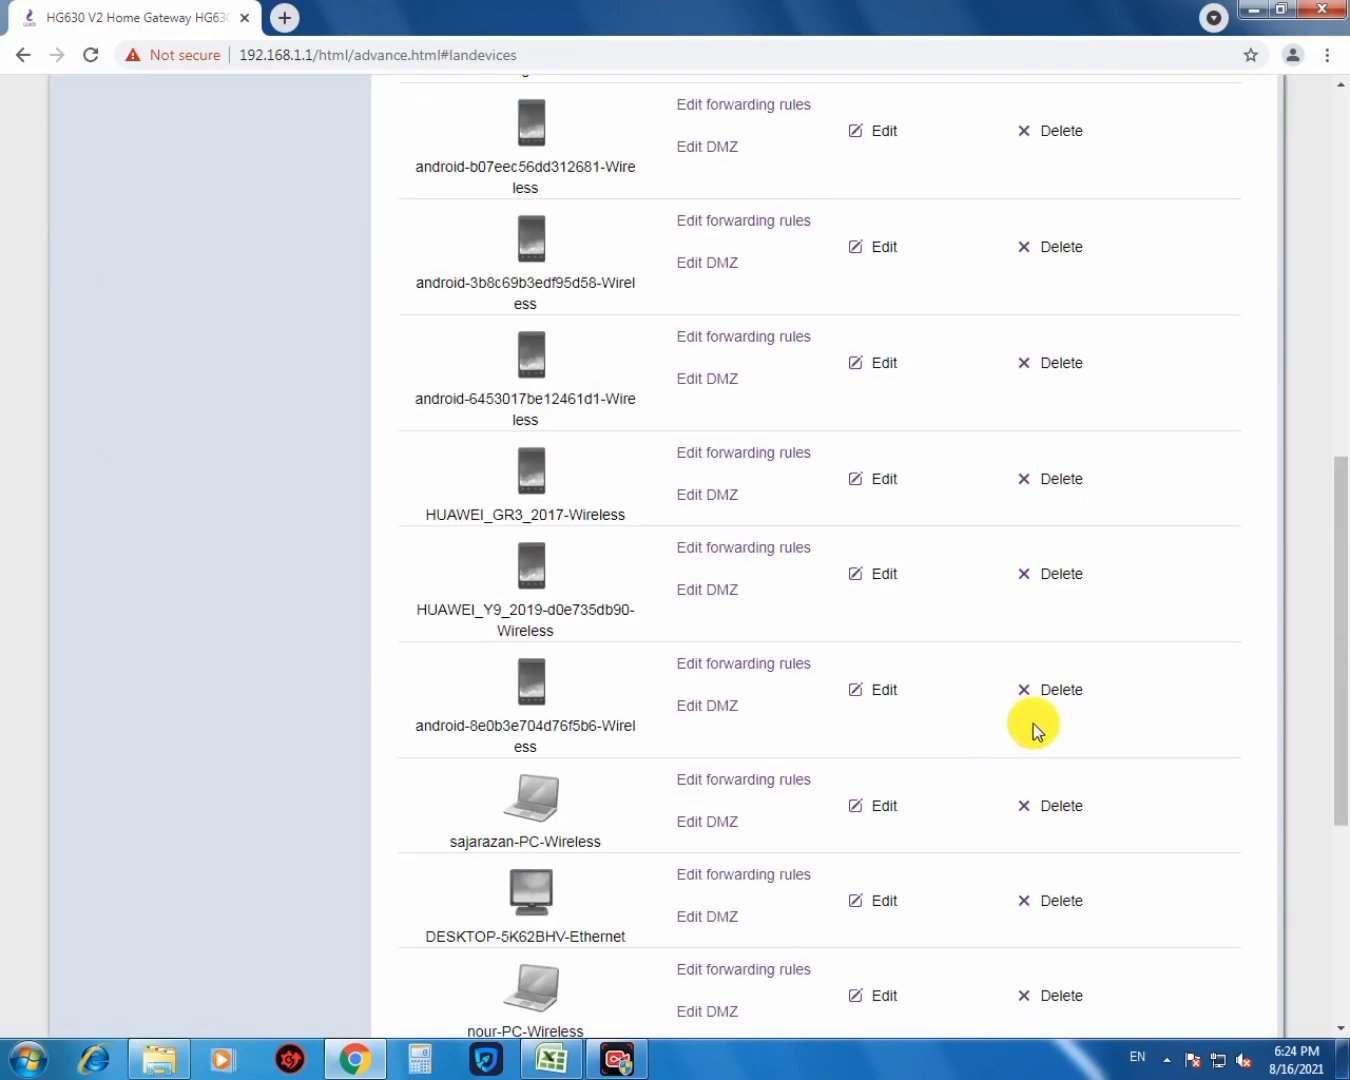
- Delete the HUAWEI_Y9_2019 wireless entry again and confirm the removal
click(1058, 574)
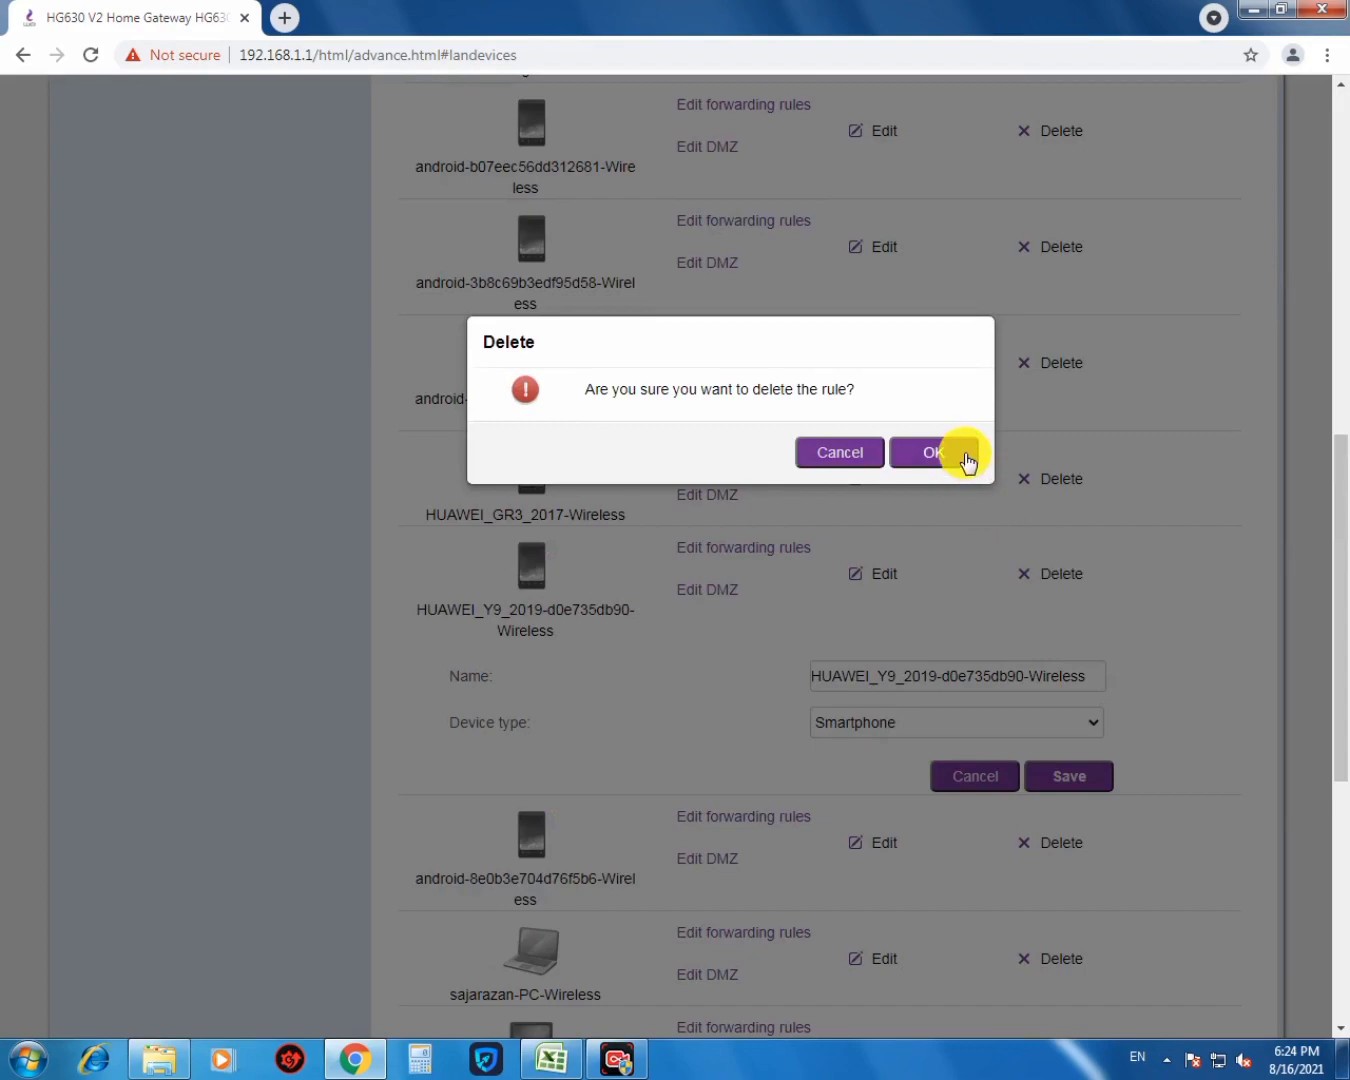
click(966, 461)
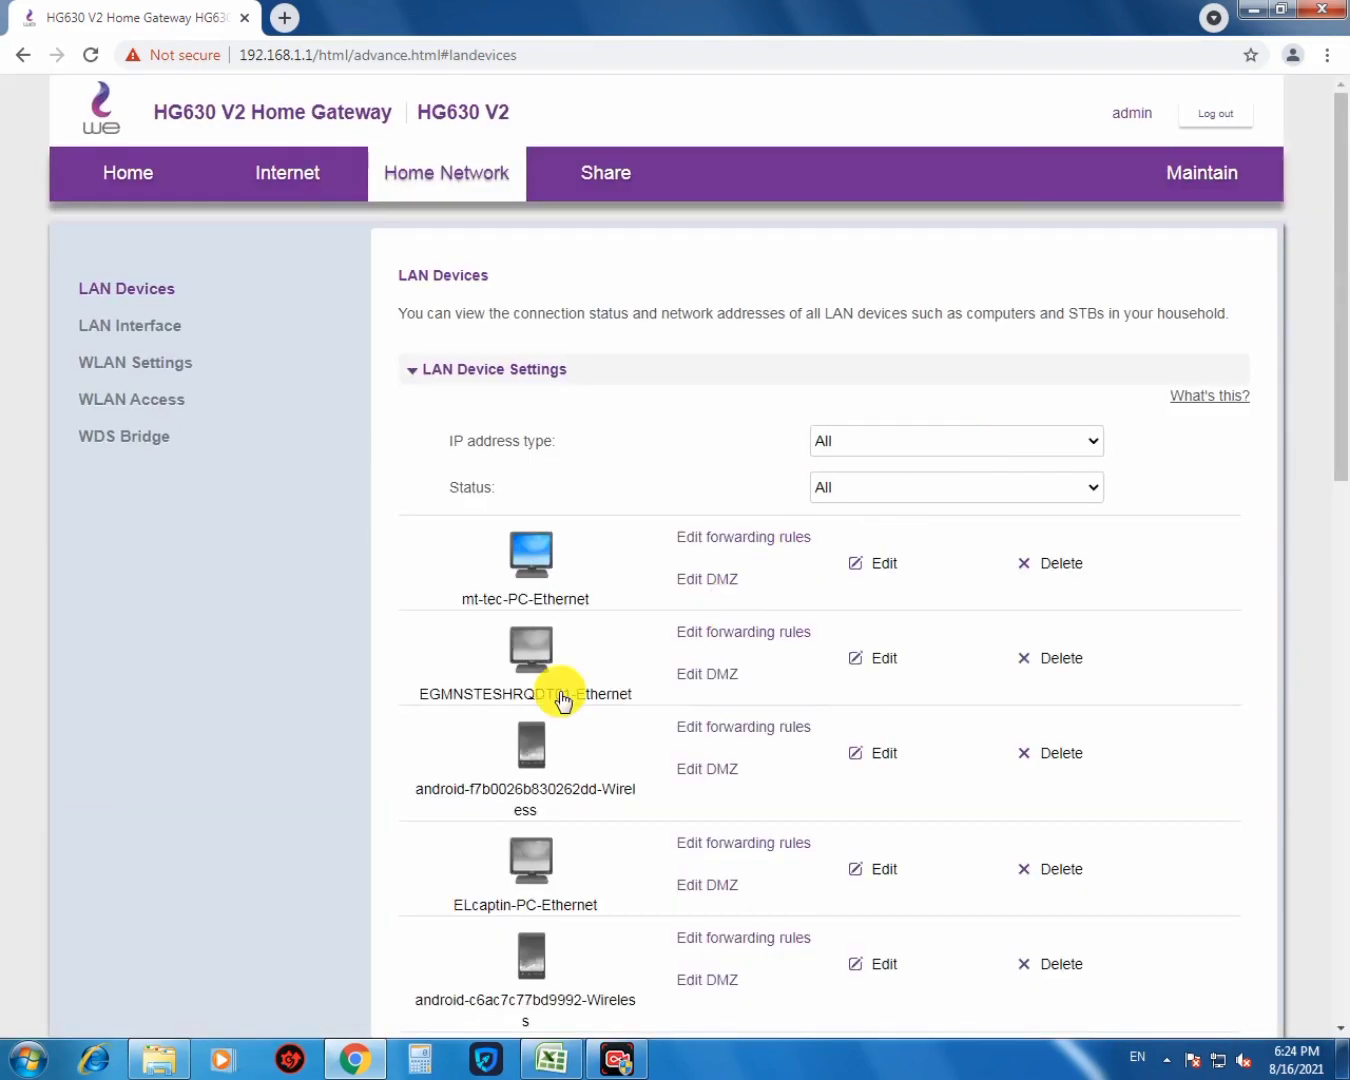
click(95, 358)
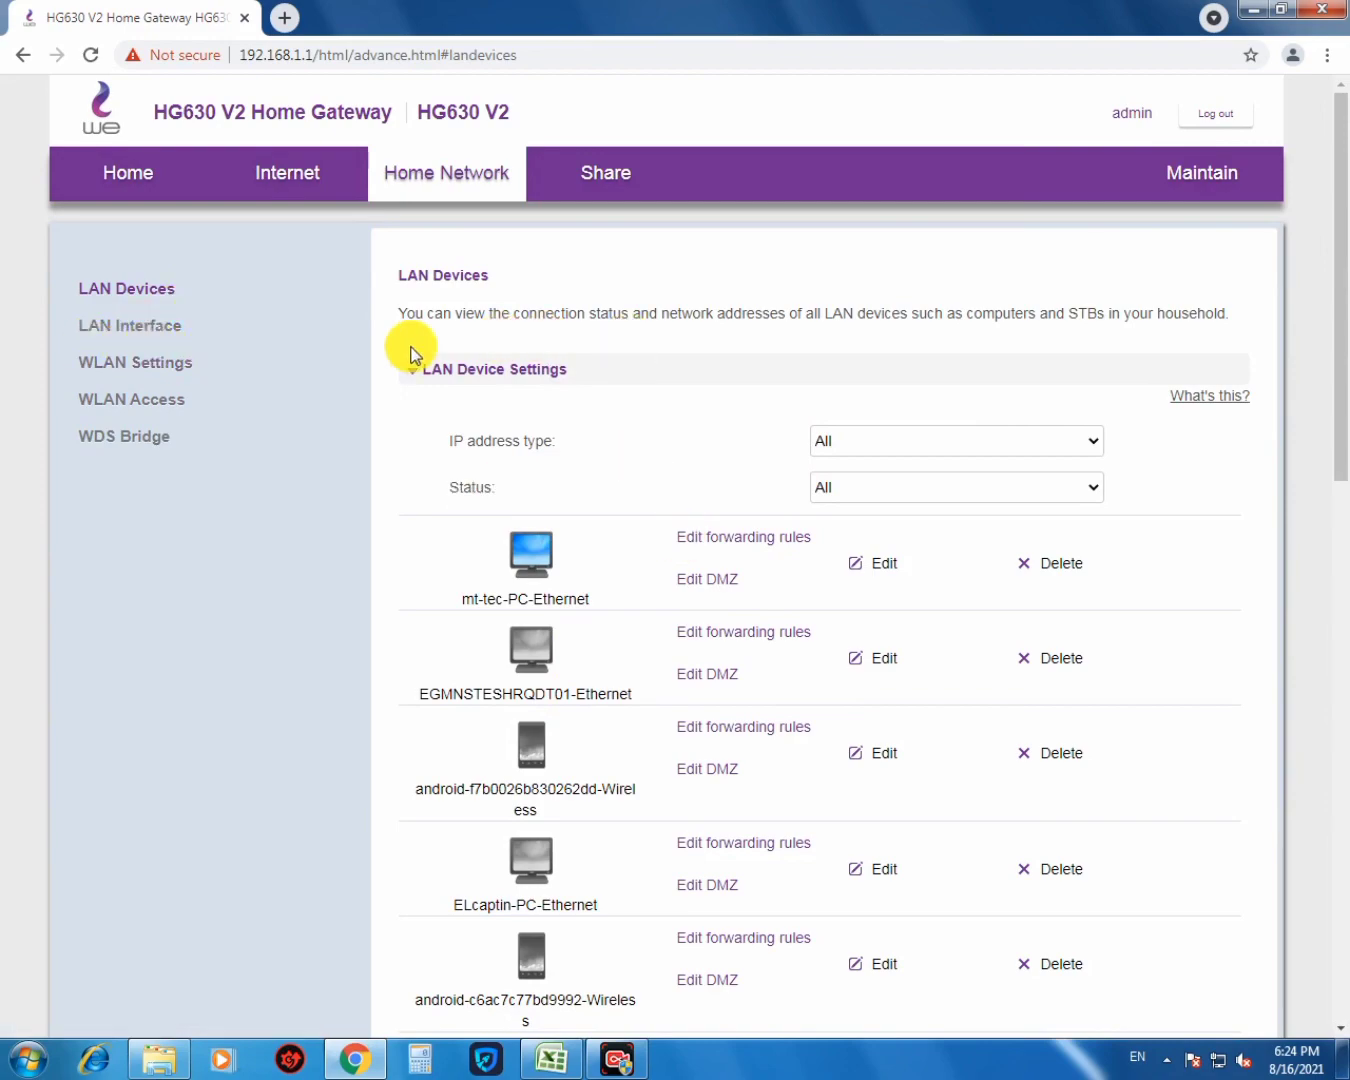
- Uncheck Enable WPS under WLAN Access, dismissing the Windows colour-scheme prompt, then open WLAN Settings
click(150, 398)
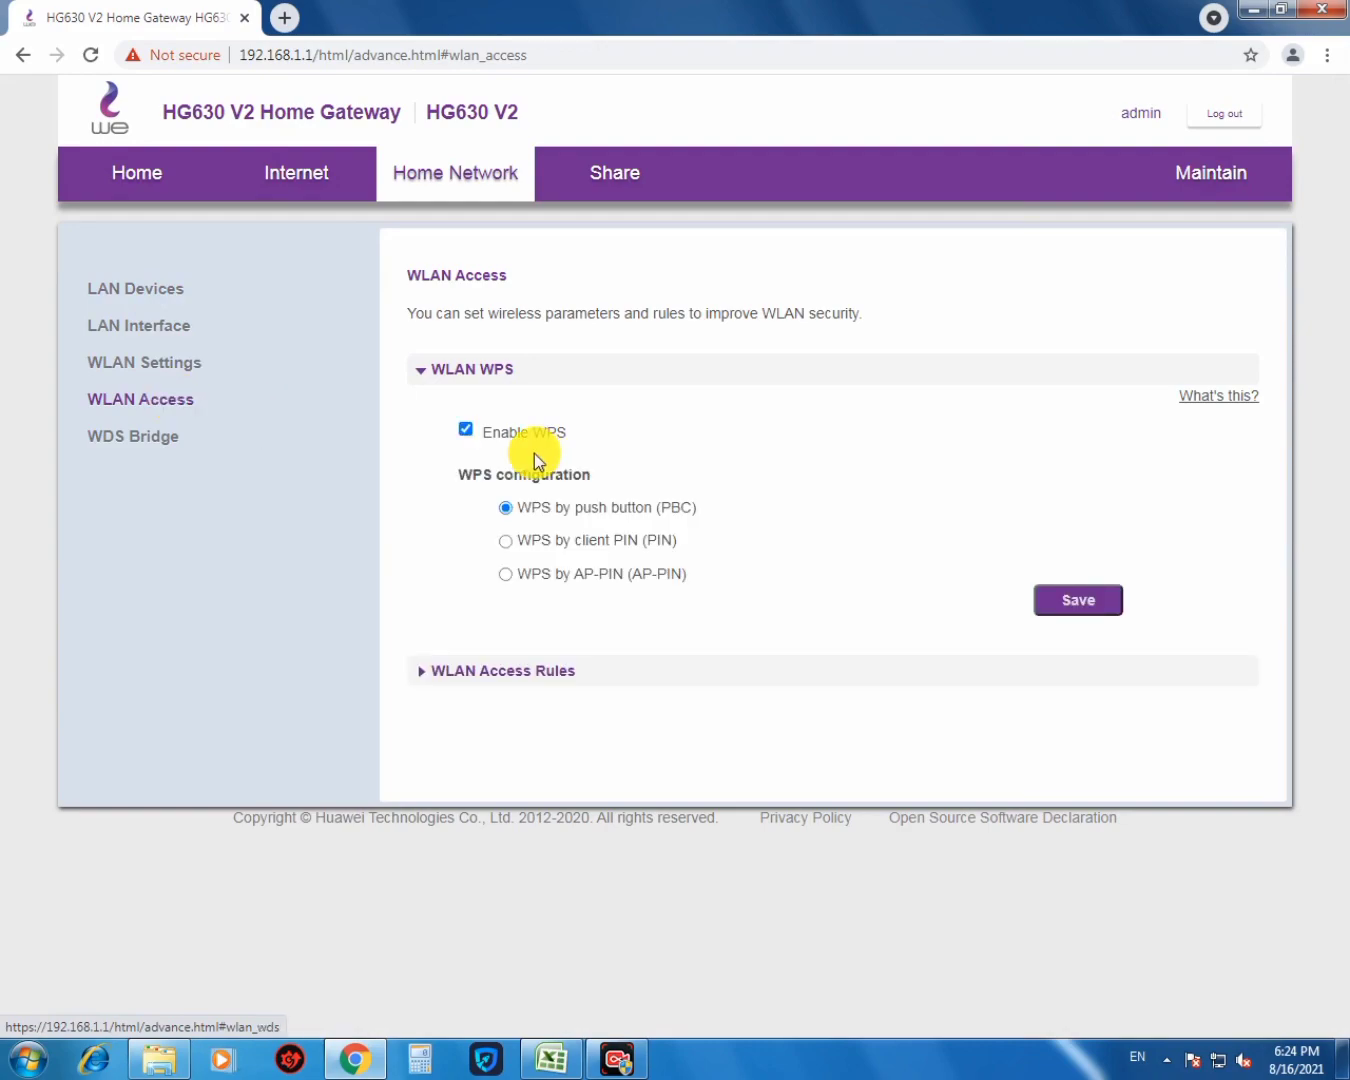
click(462, 433)
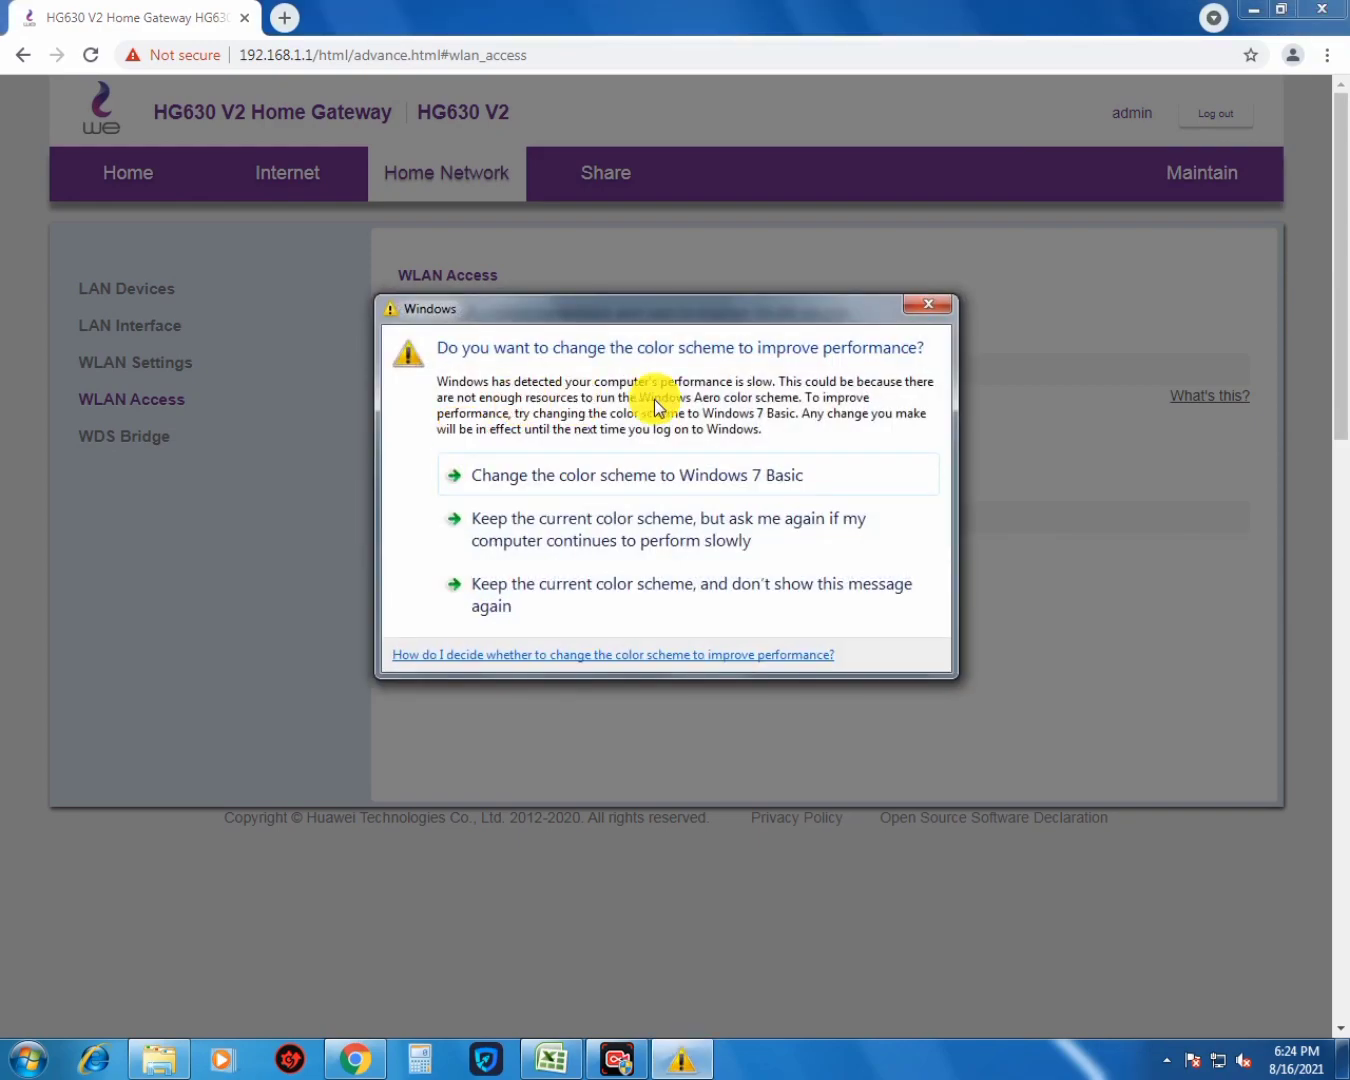
click(922, 310)
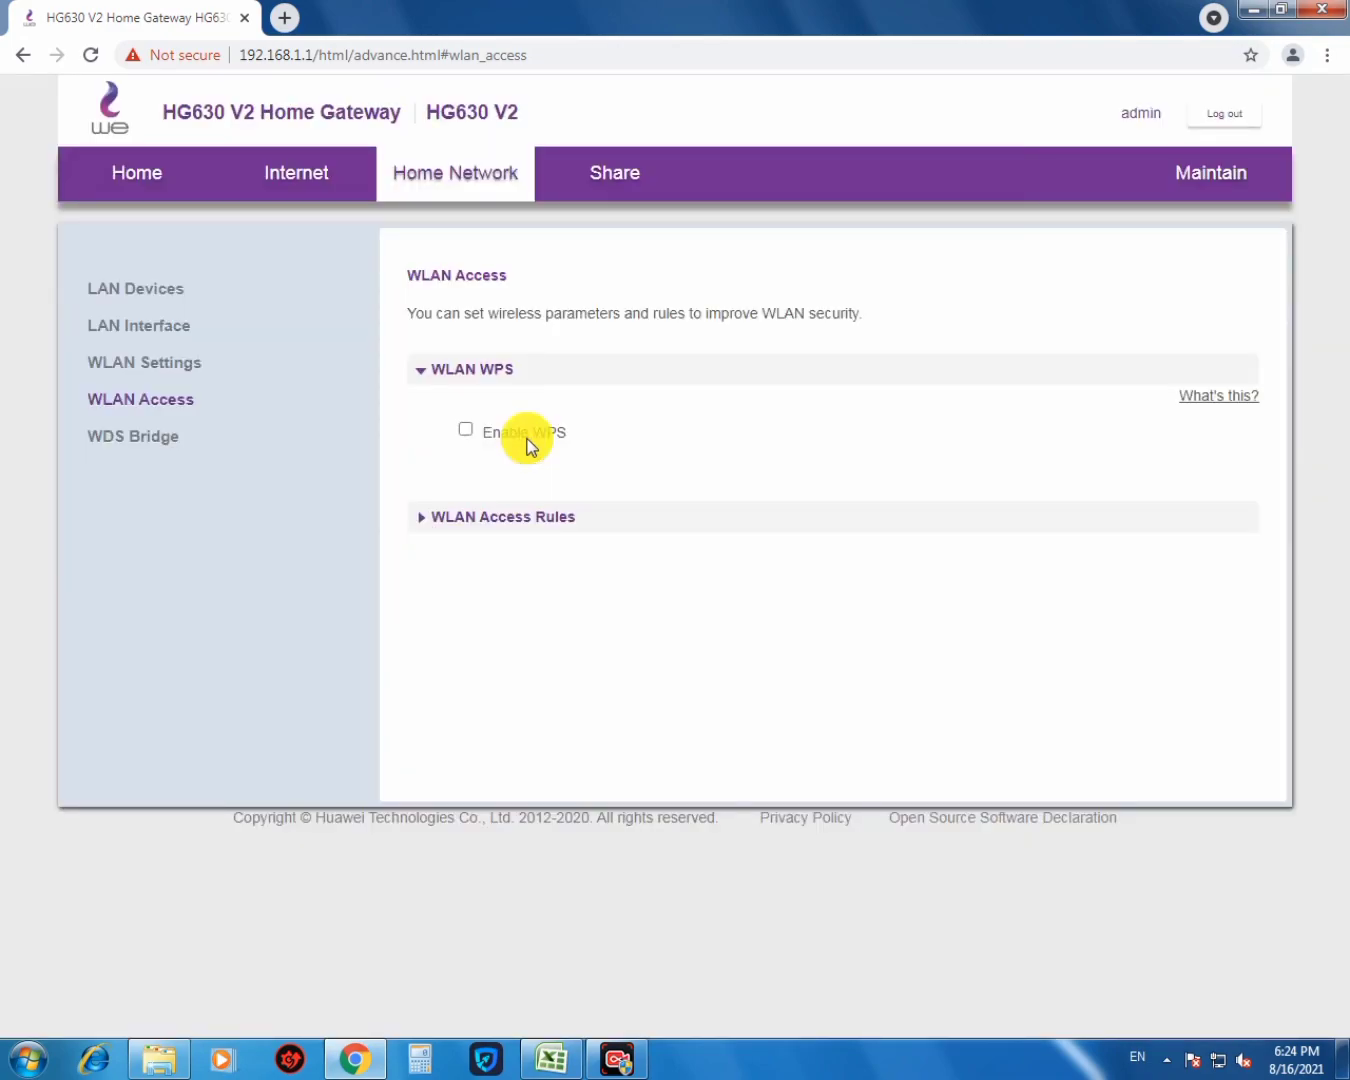
click(170, 364)
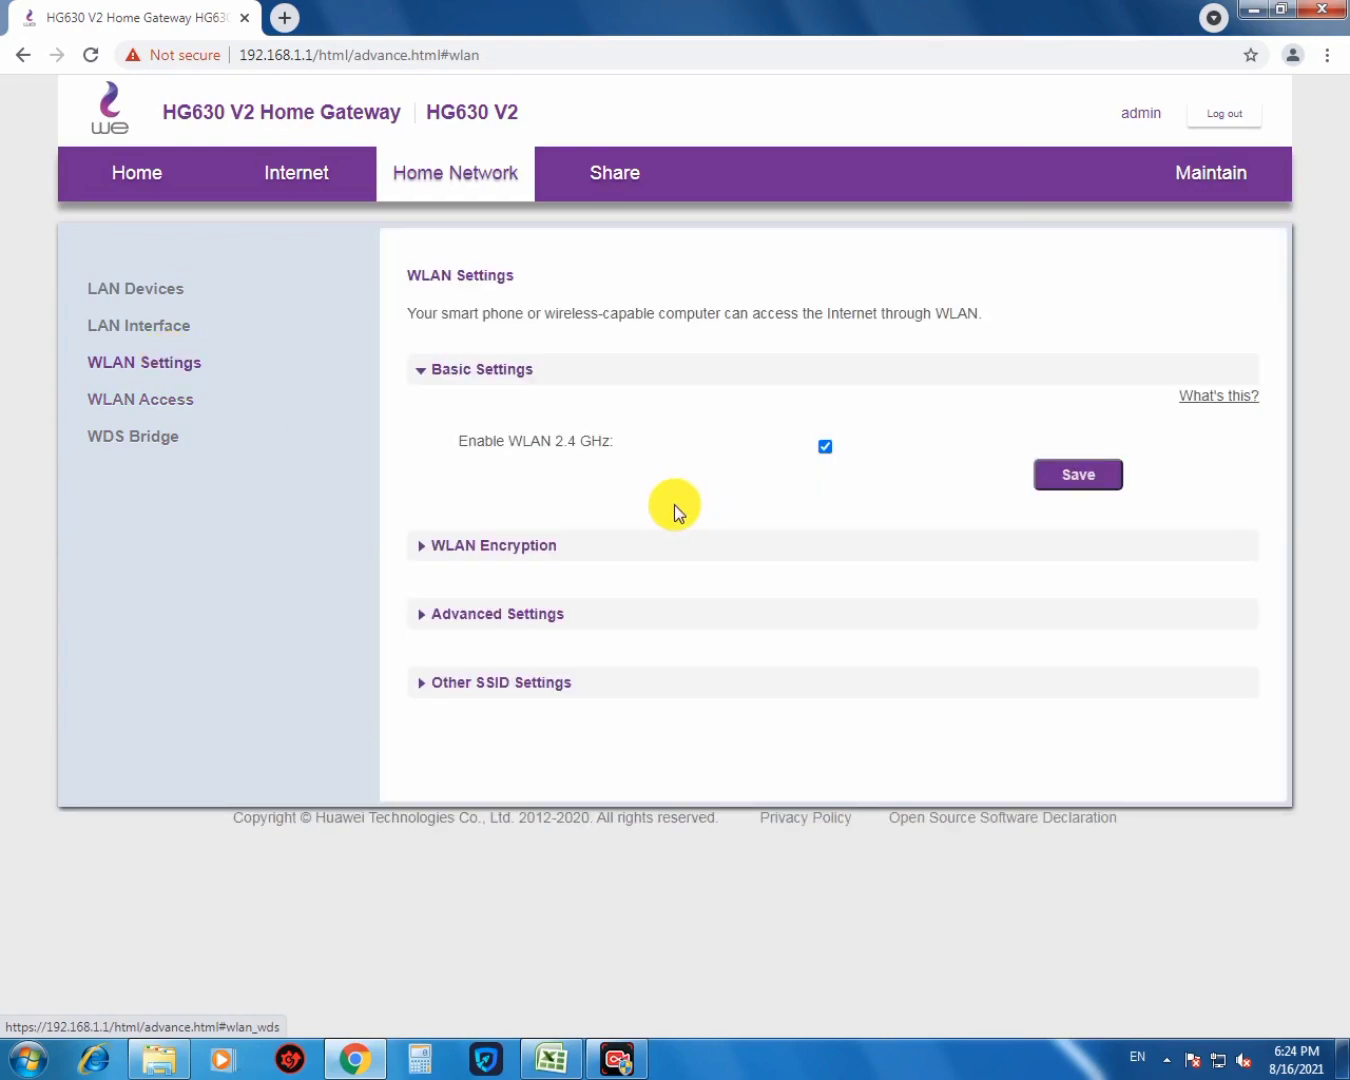
- Expand WLAN Encryption to review the 2.4 GHz settings, leaving Hide broadcast unchecked
click(537, 555)
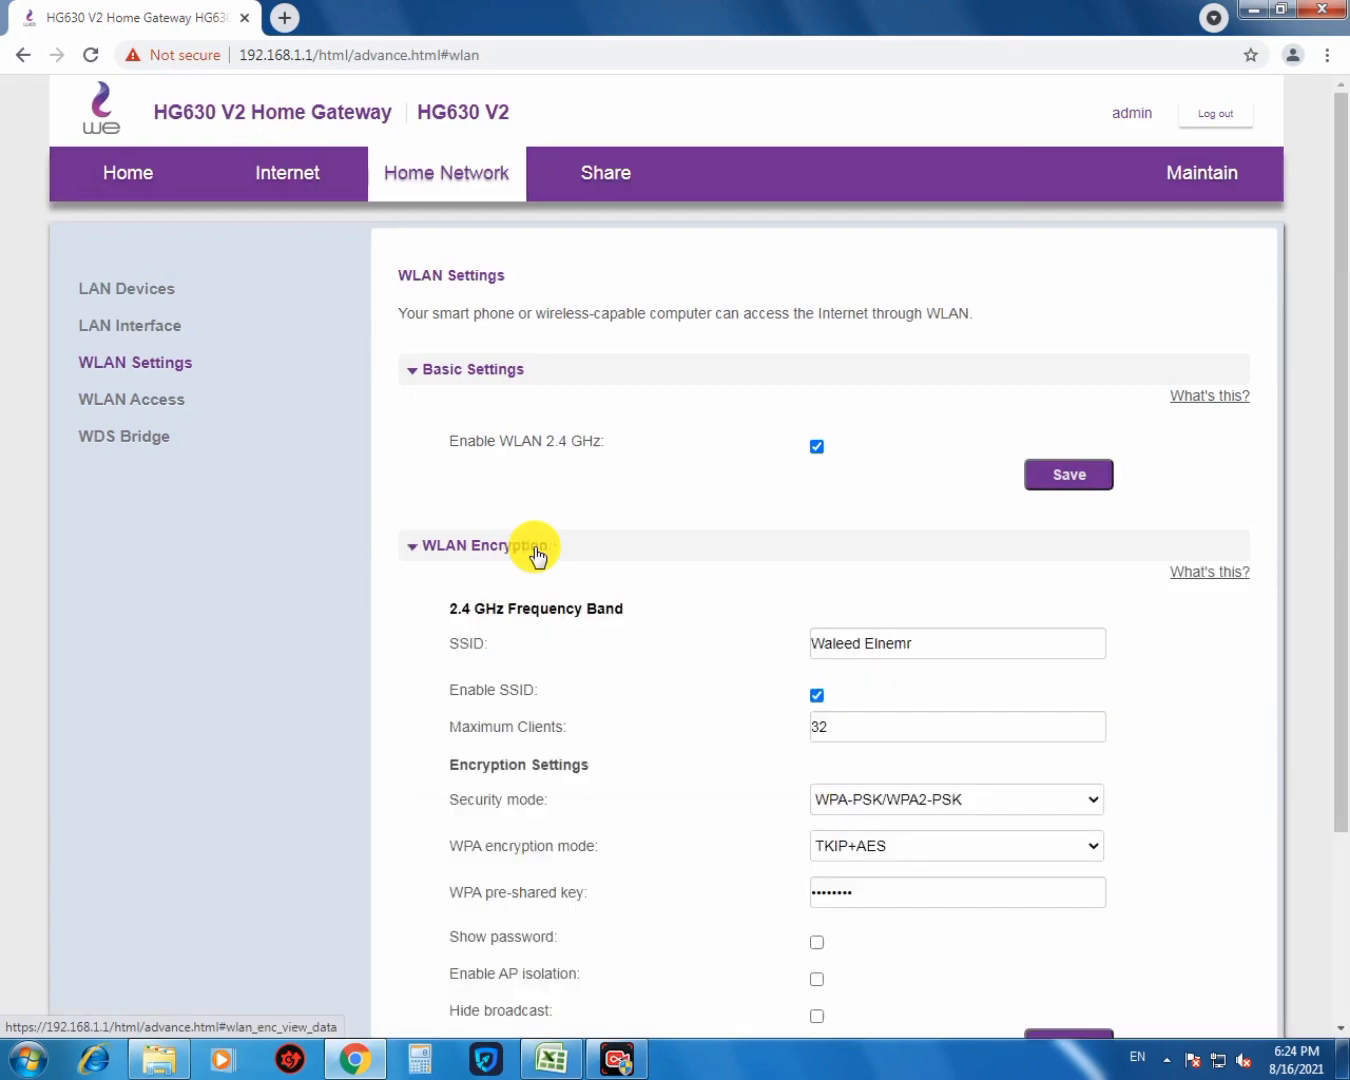
scroll(1041, 576, down, 2)
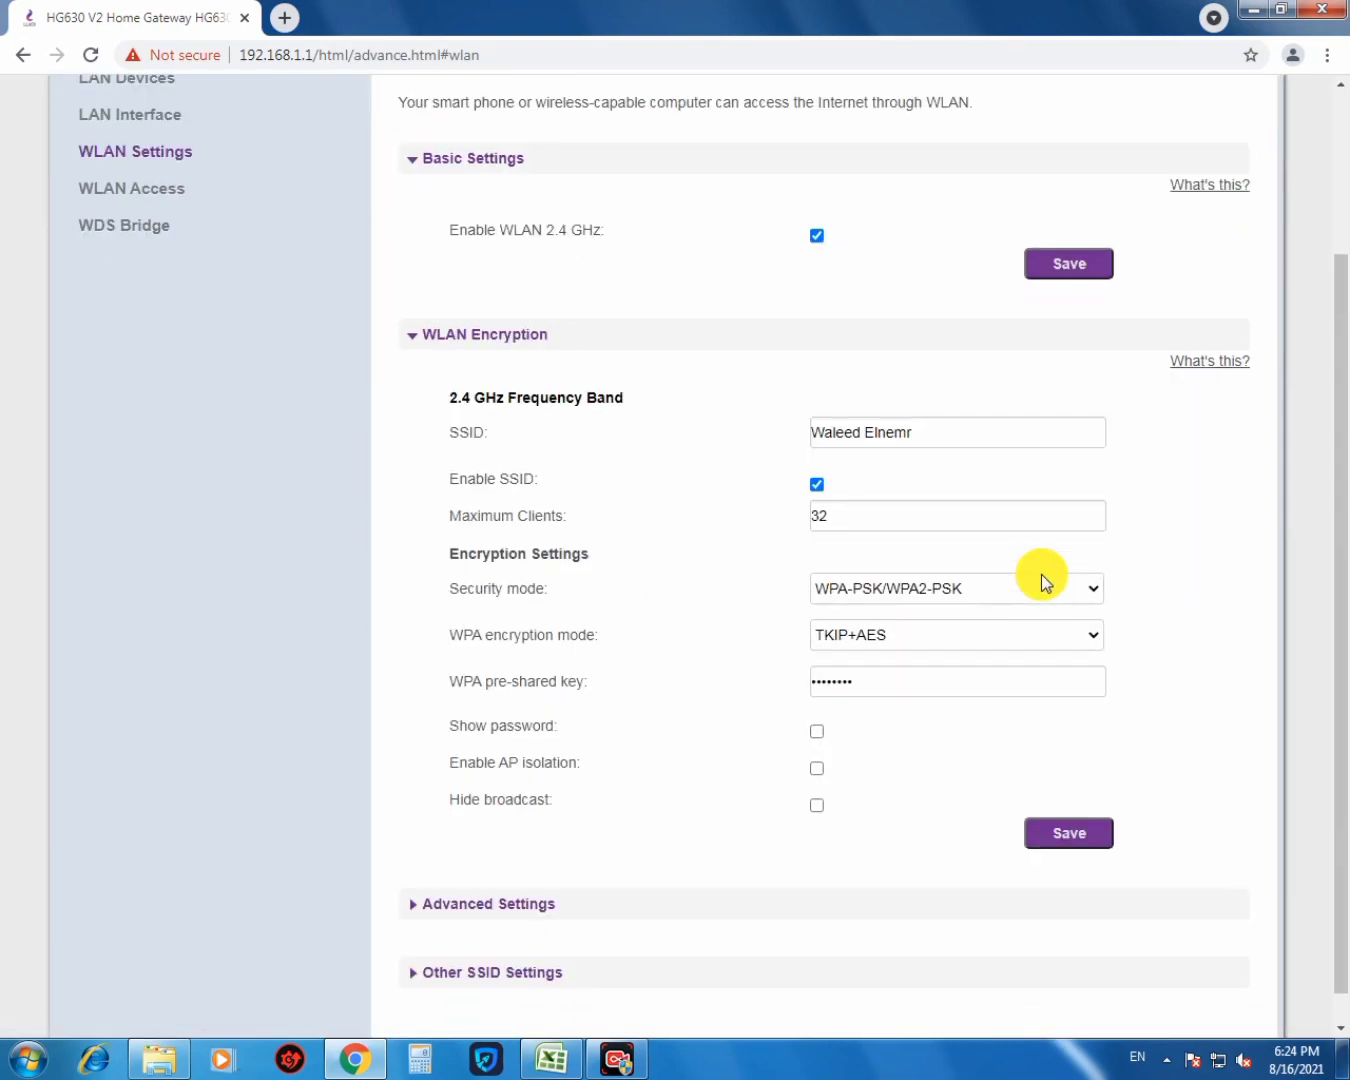
scroll(1041, 580, down, 1)
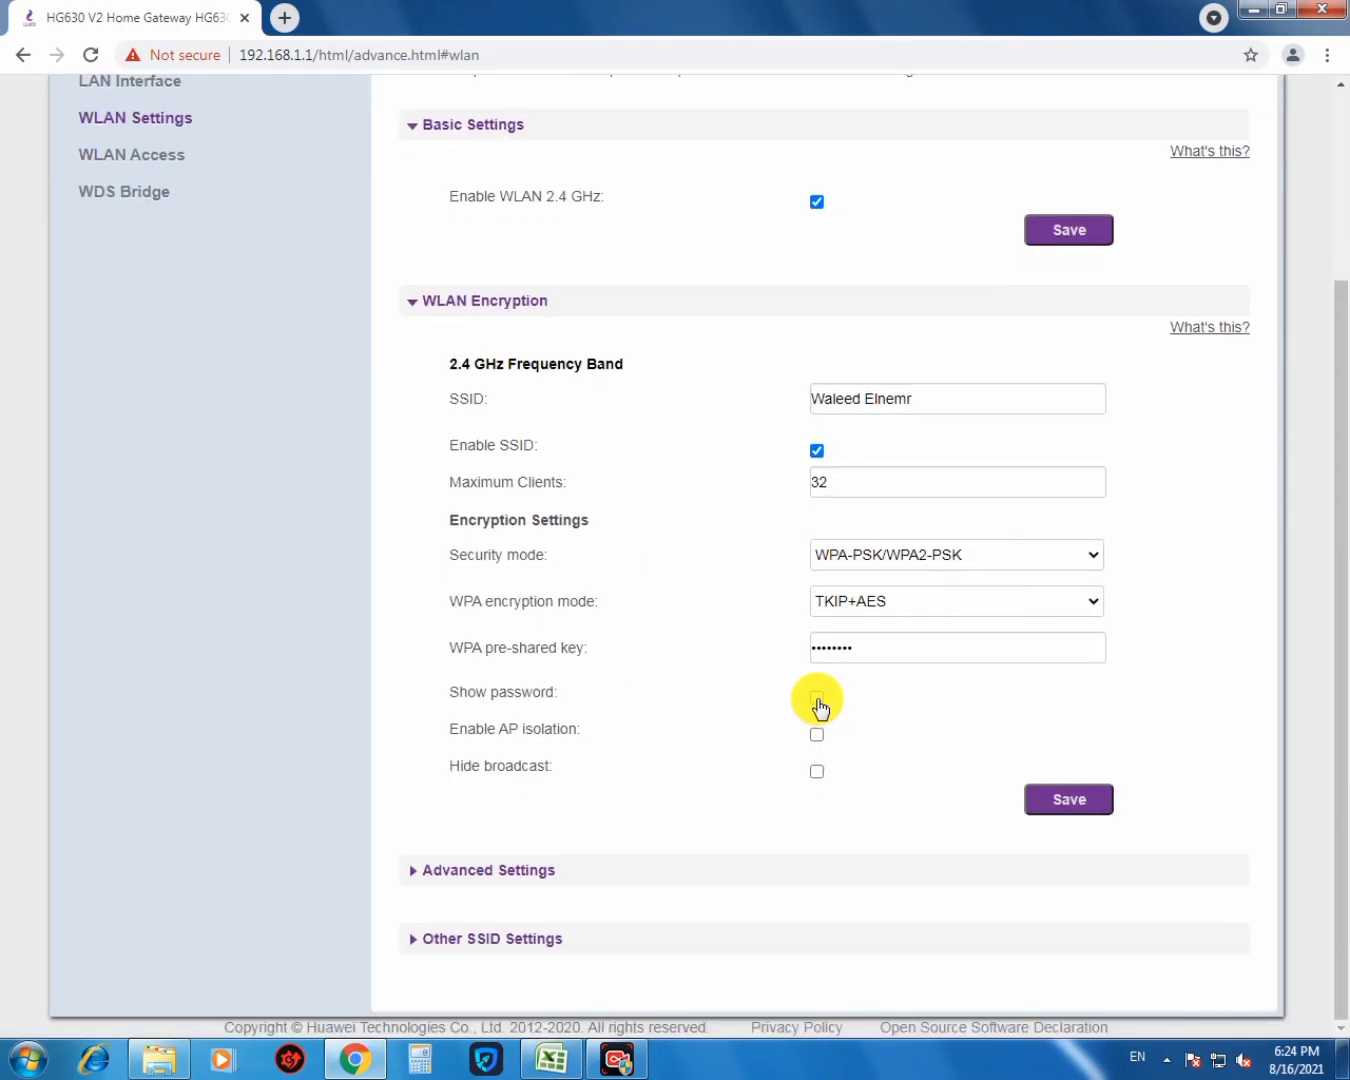
click(817, 772)
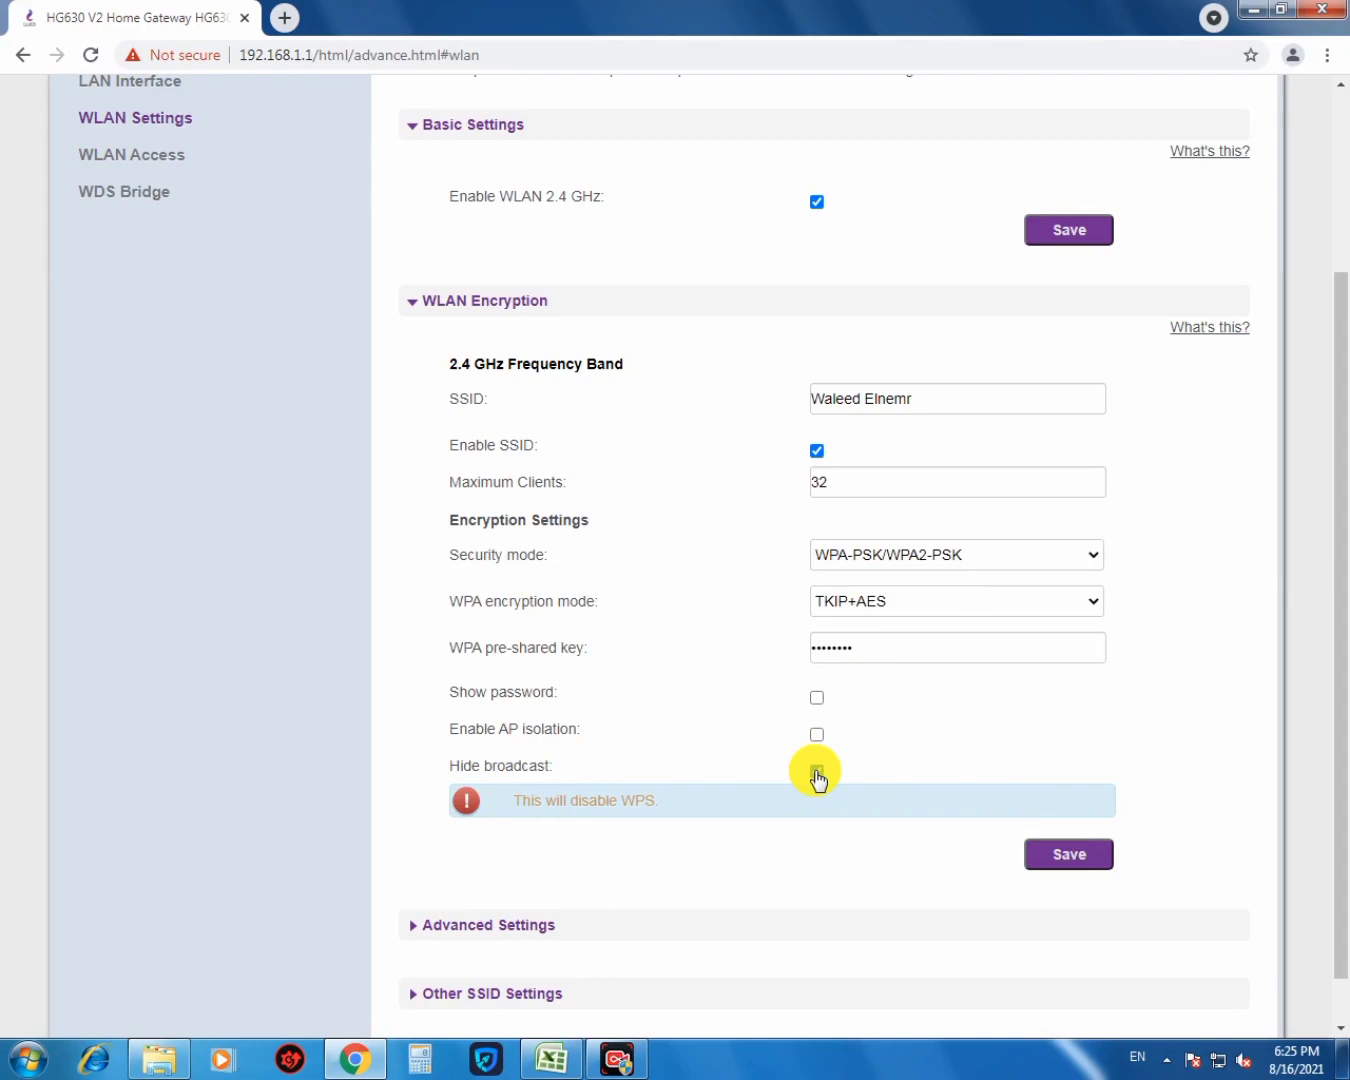
click(816, 772)
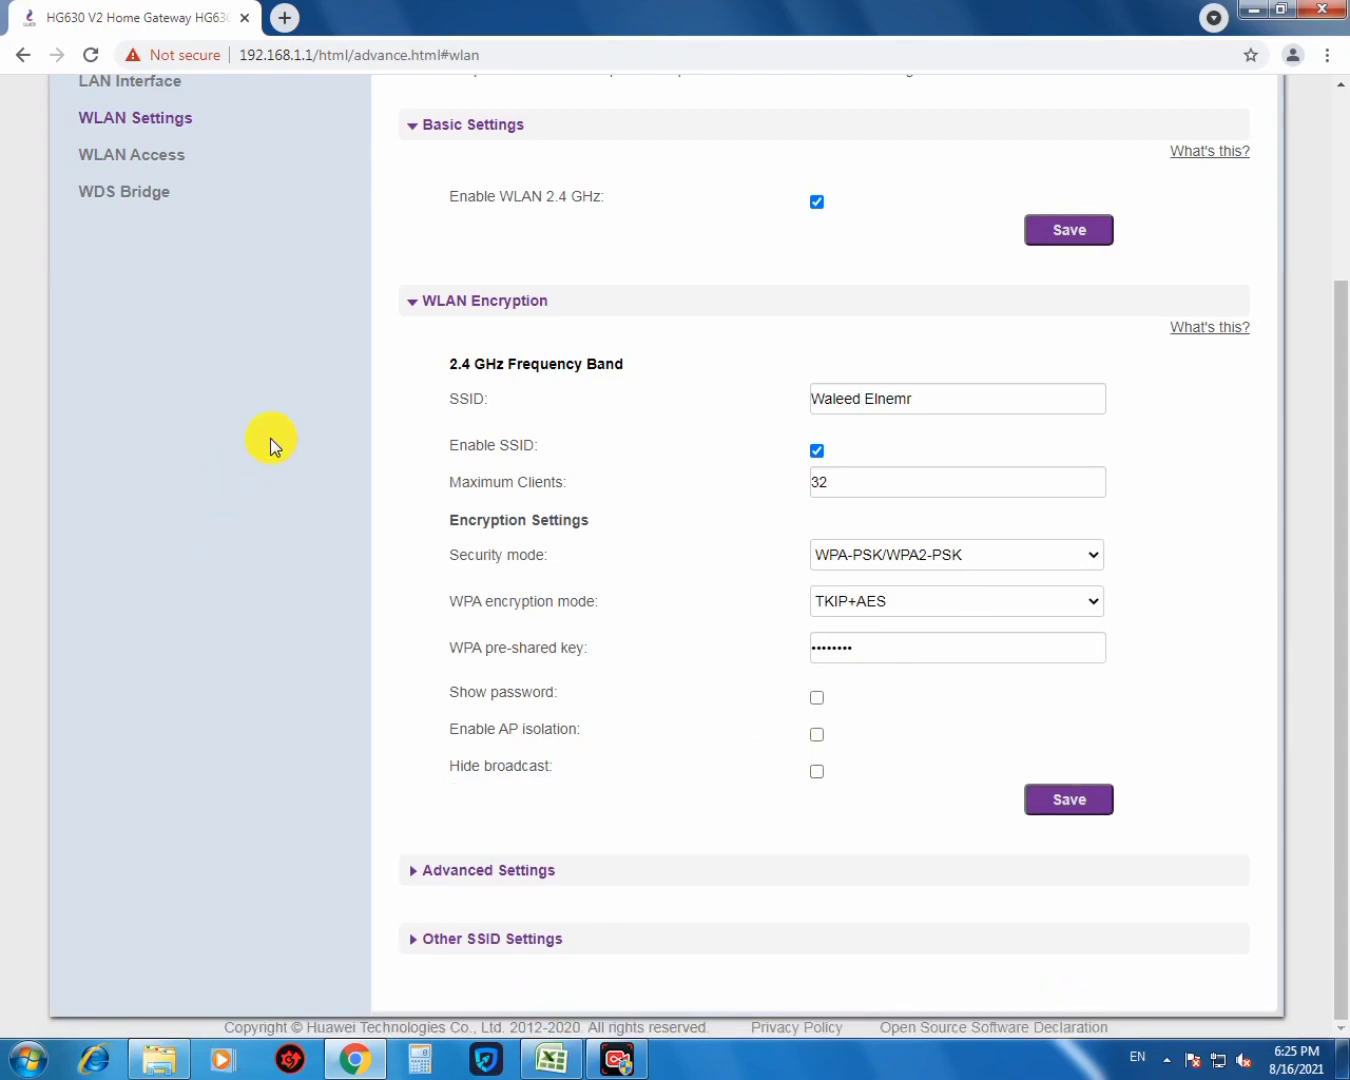
scroll(271, 446, up, 3)
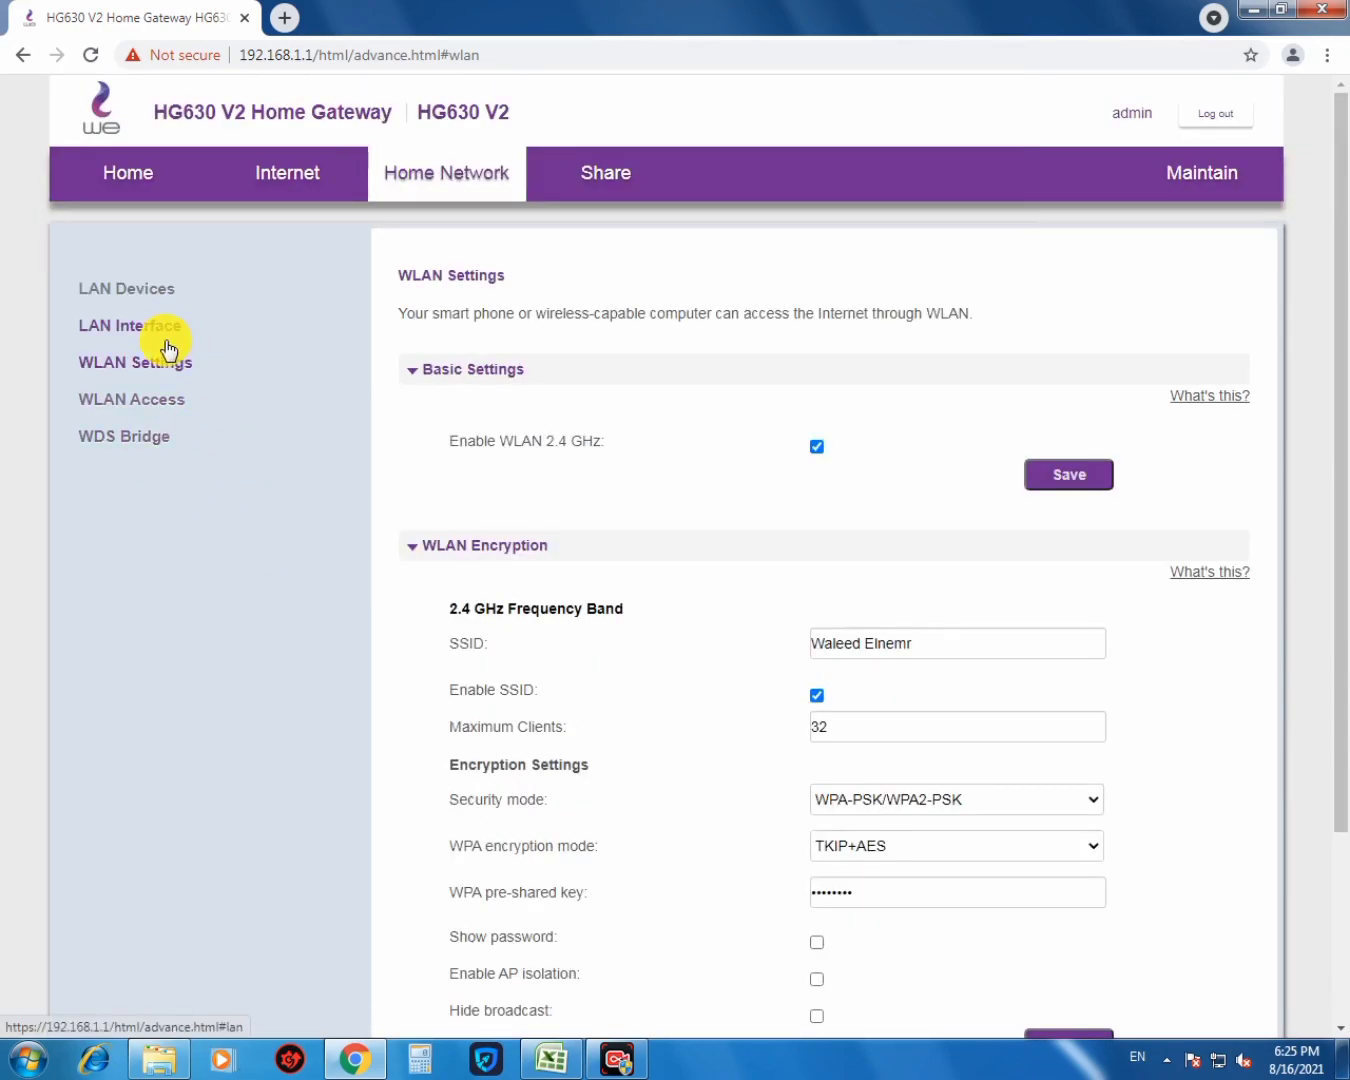
click(144, 402)
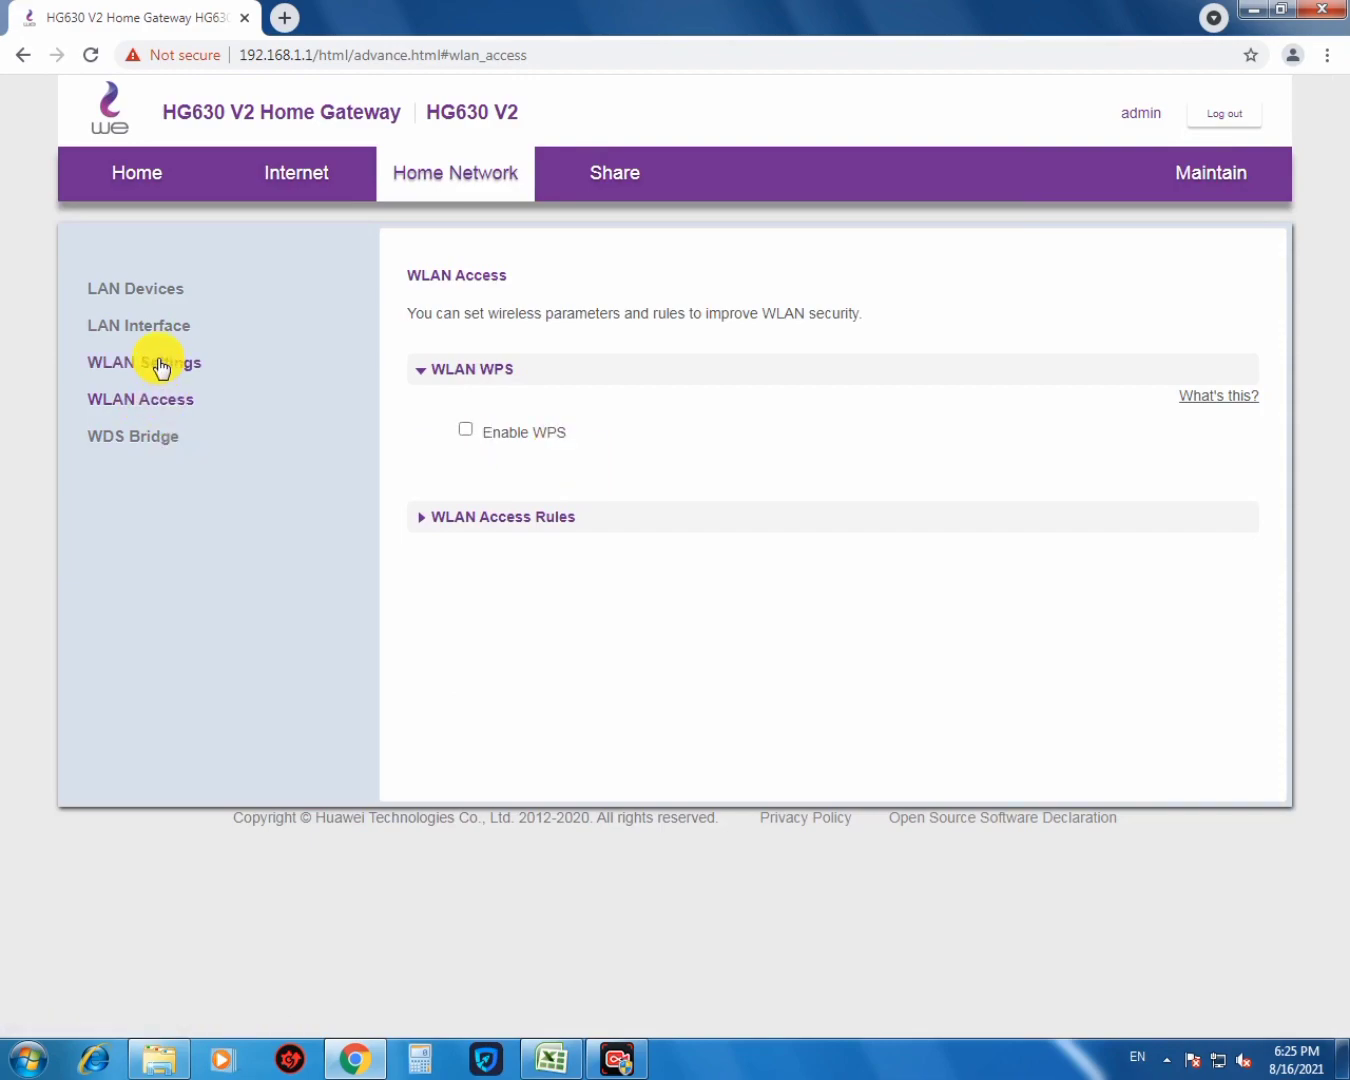
click(155, 362)
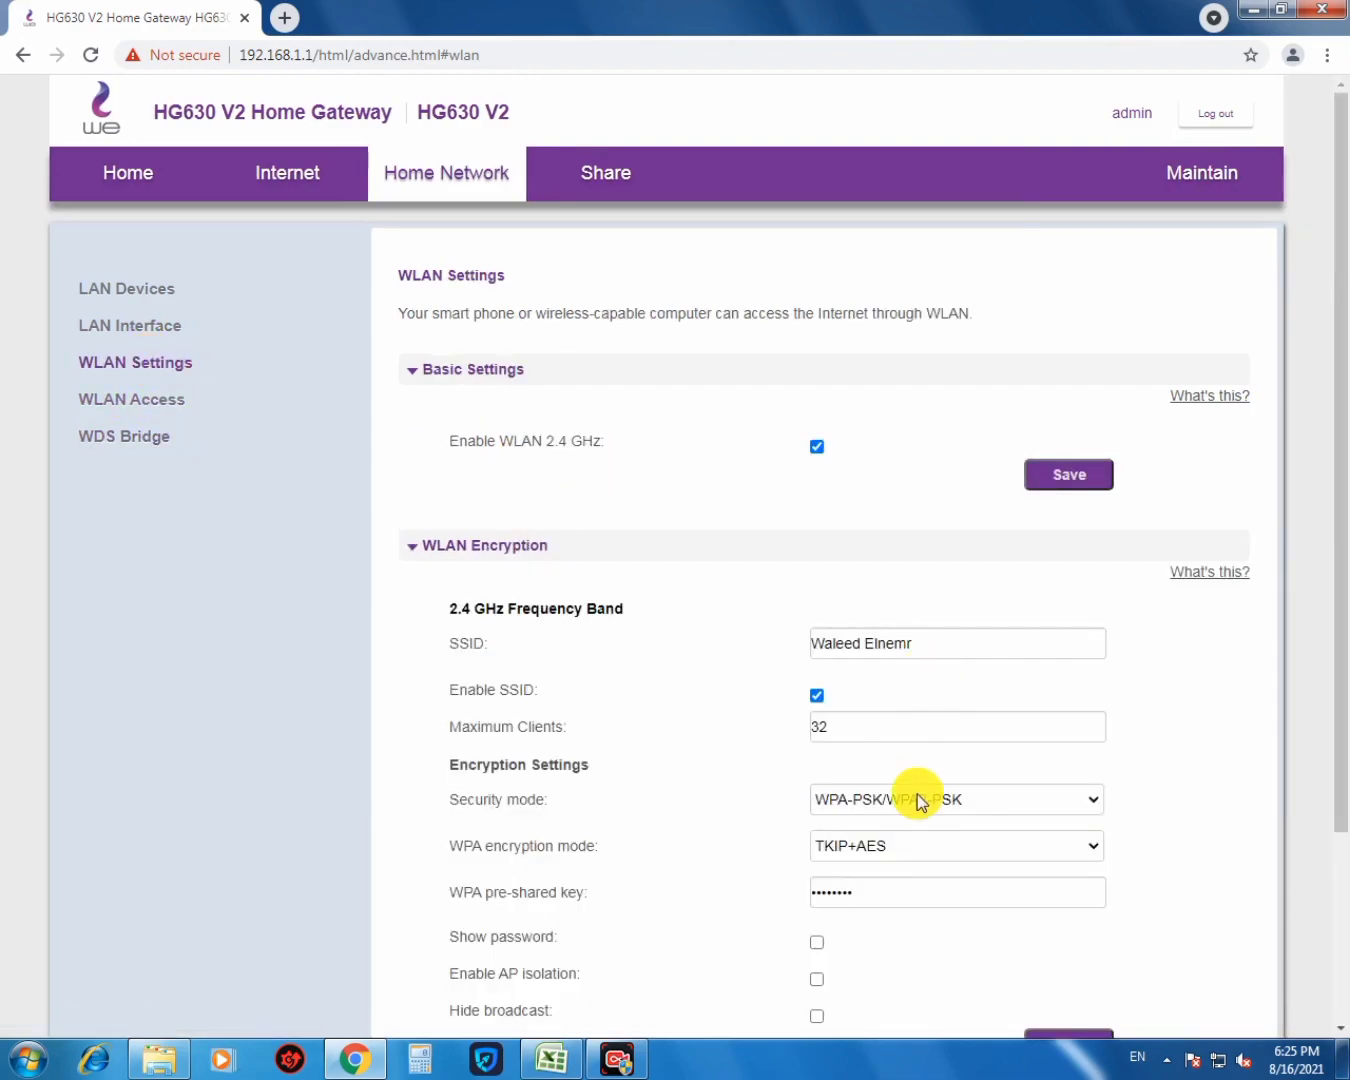
click(814, 944)
click(816, 944)
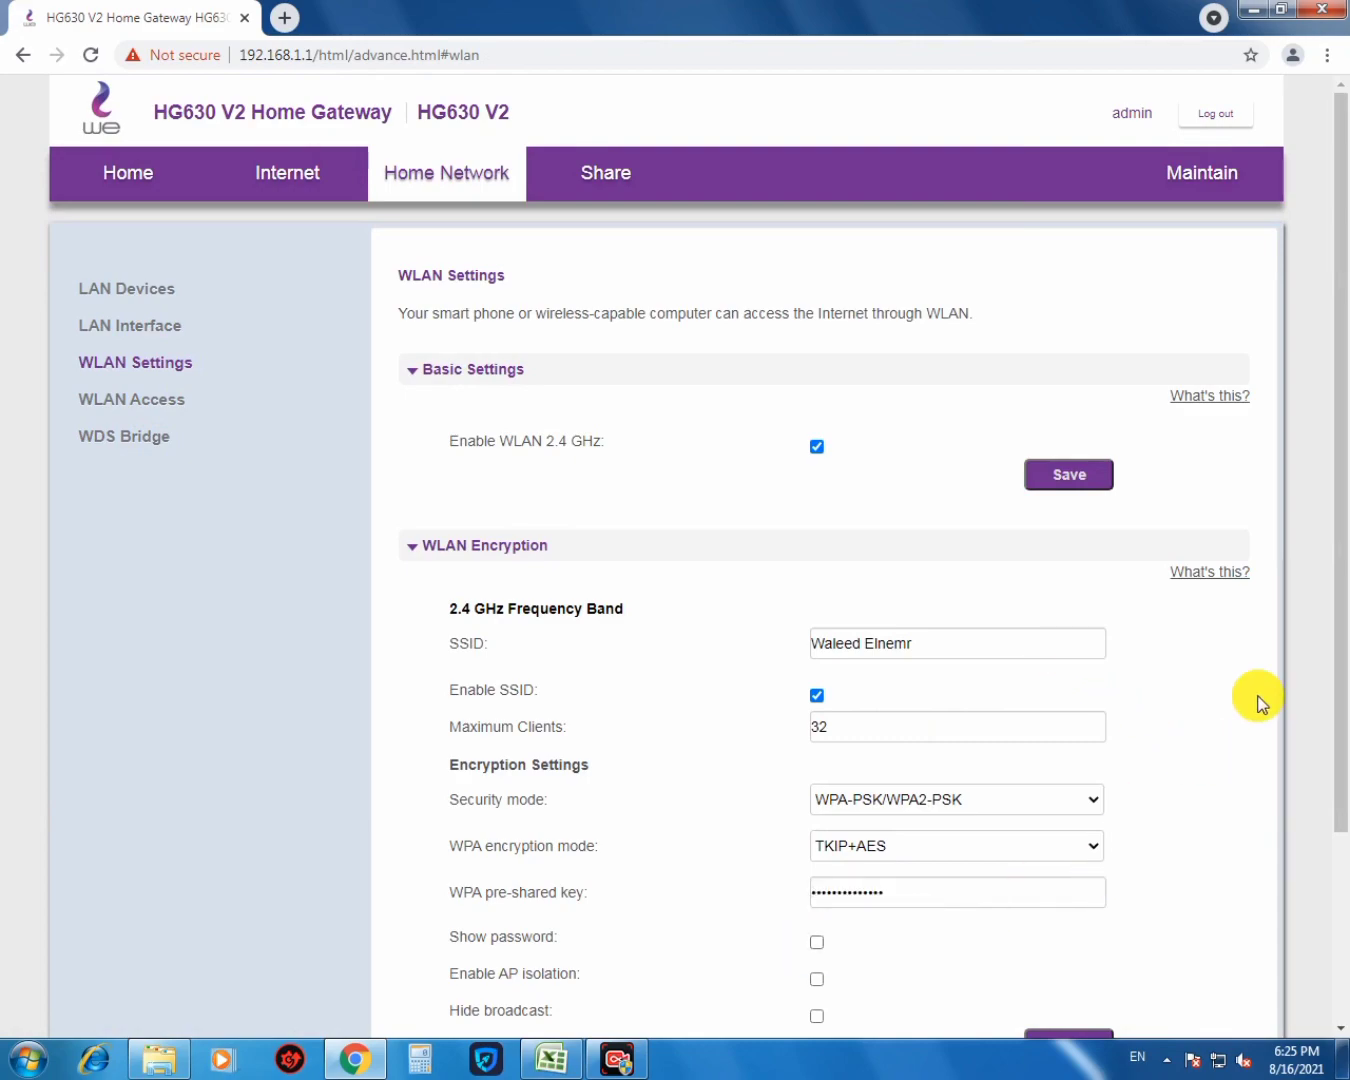
scroll(1194, 792, down, 1)
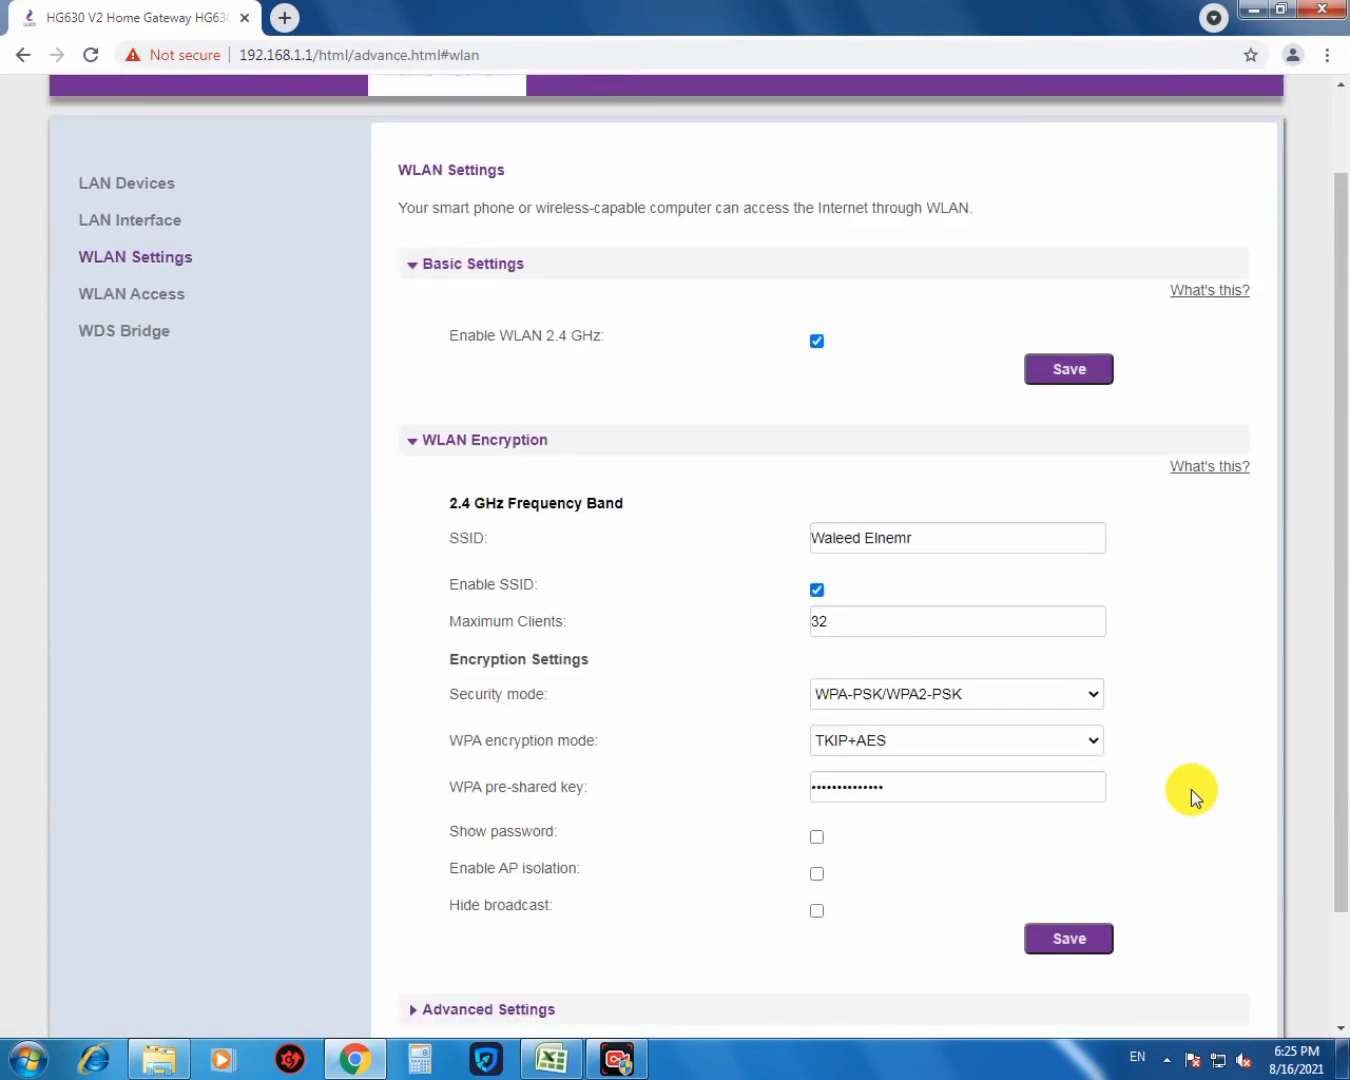
scroll(1191, 789, down, 1)
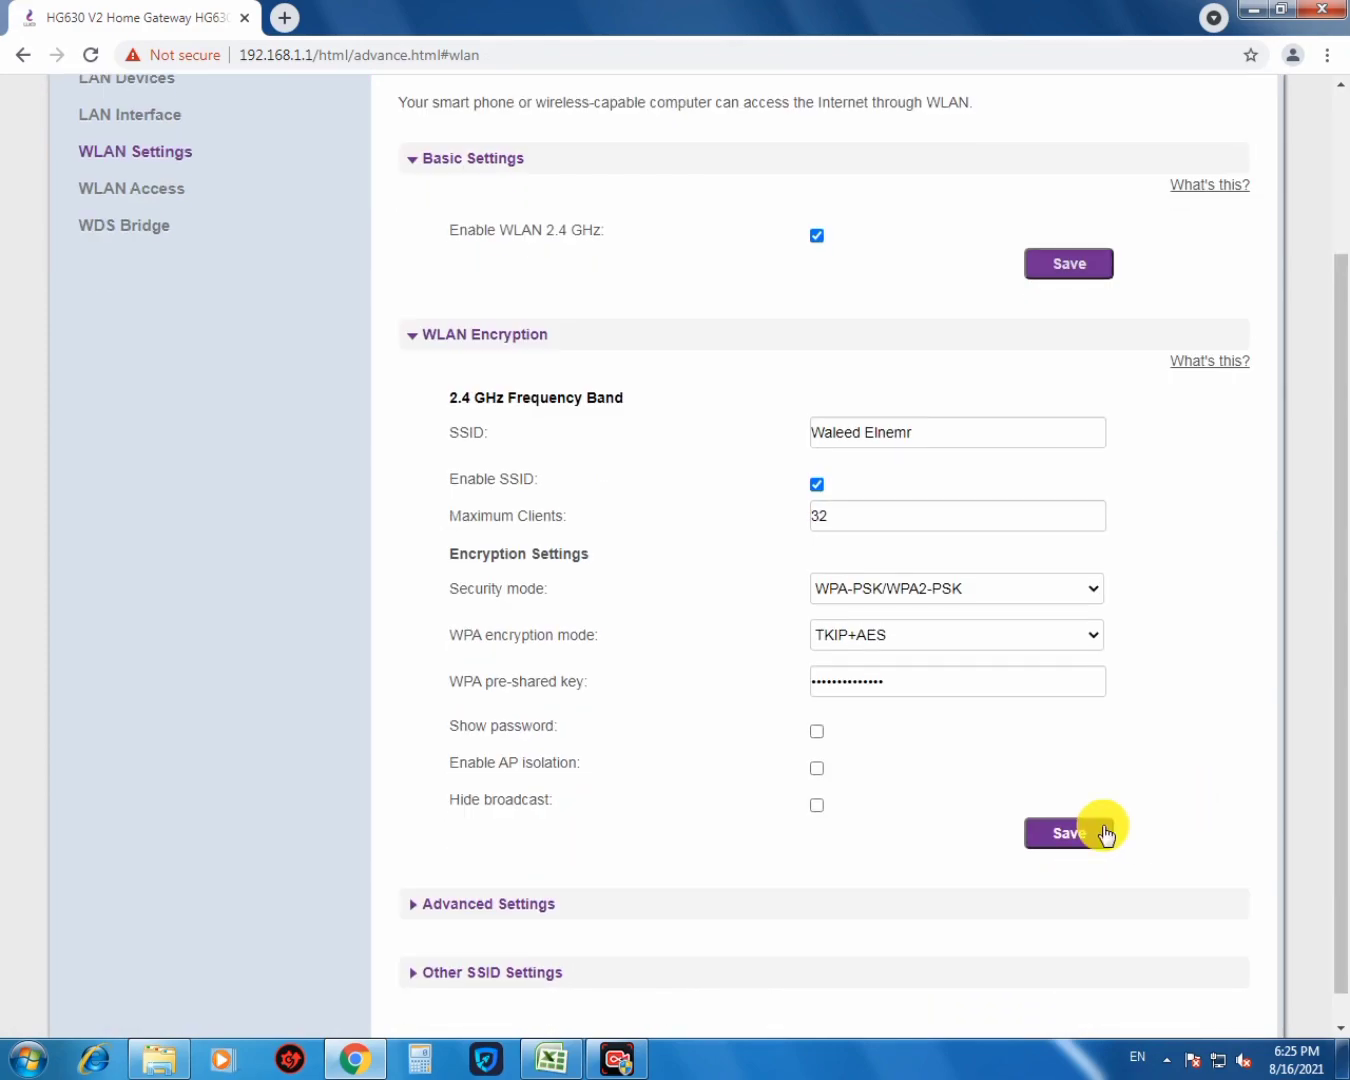
scroll(1151, 736, down, 1)
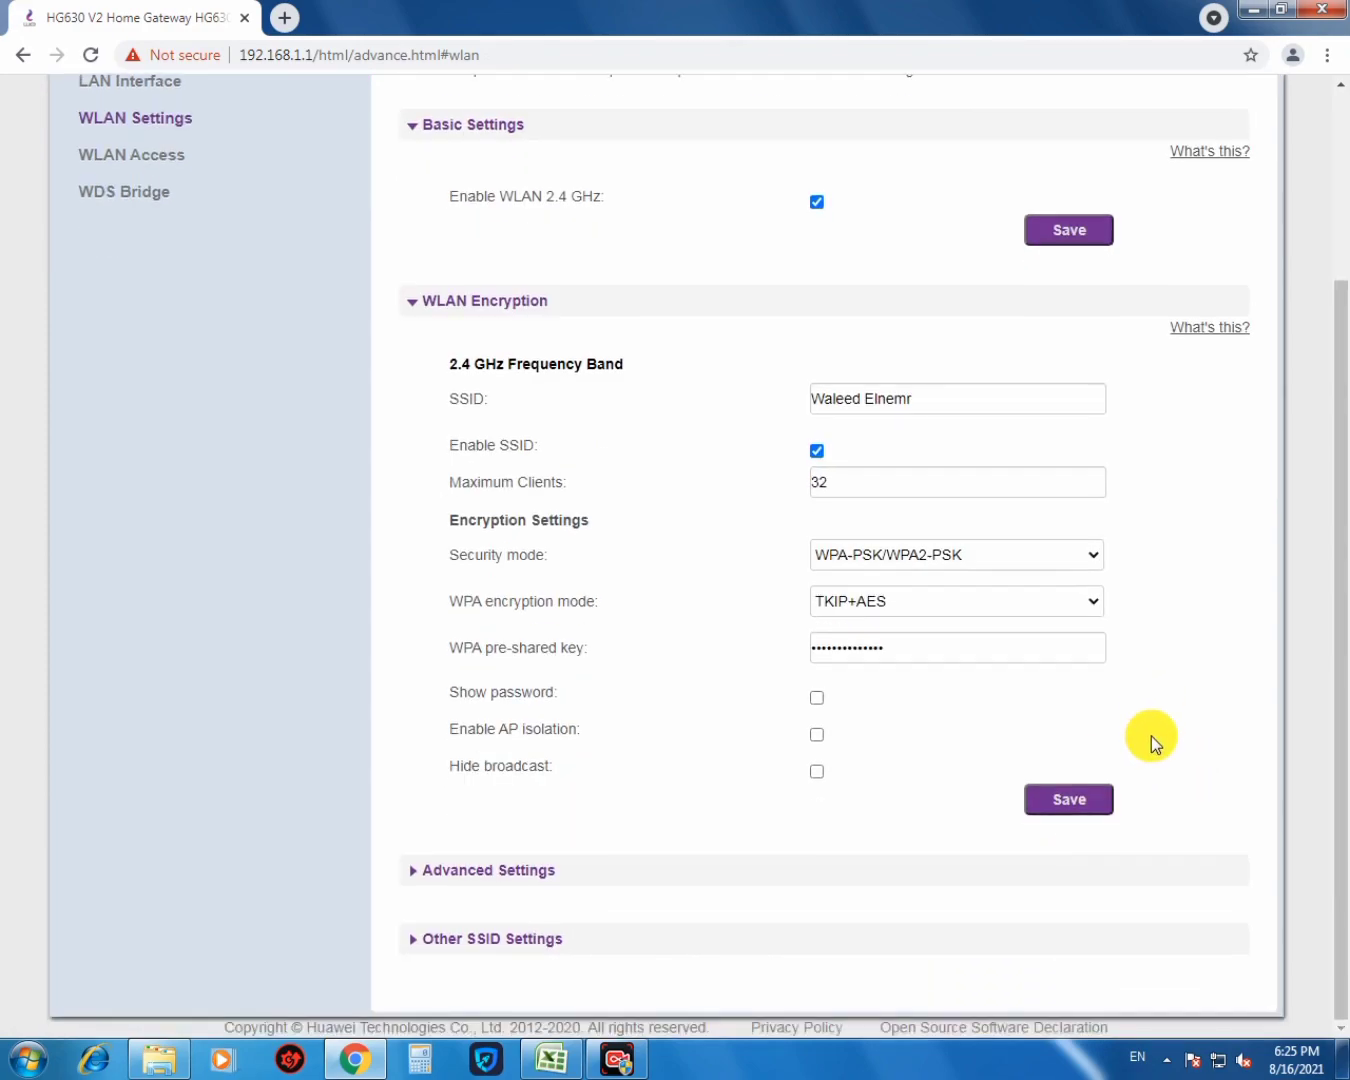
scroll(1150, 737, up, 2)
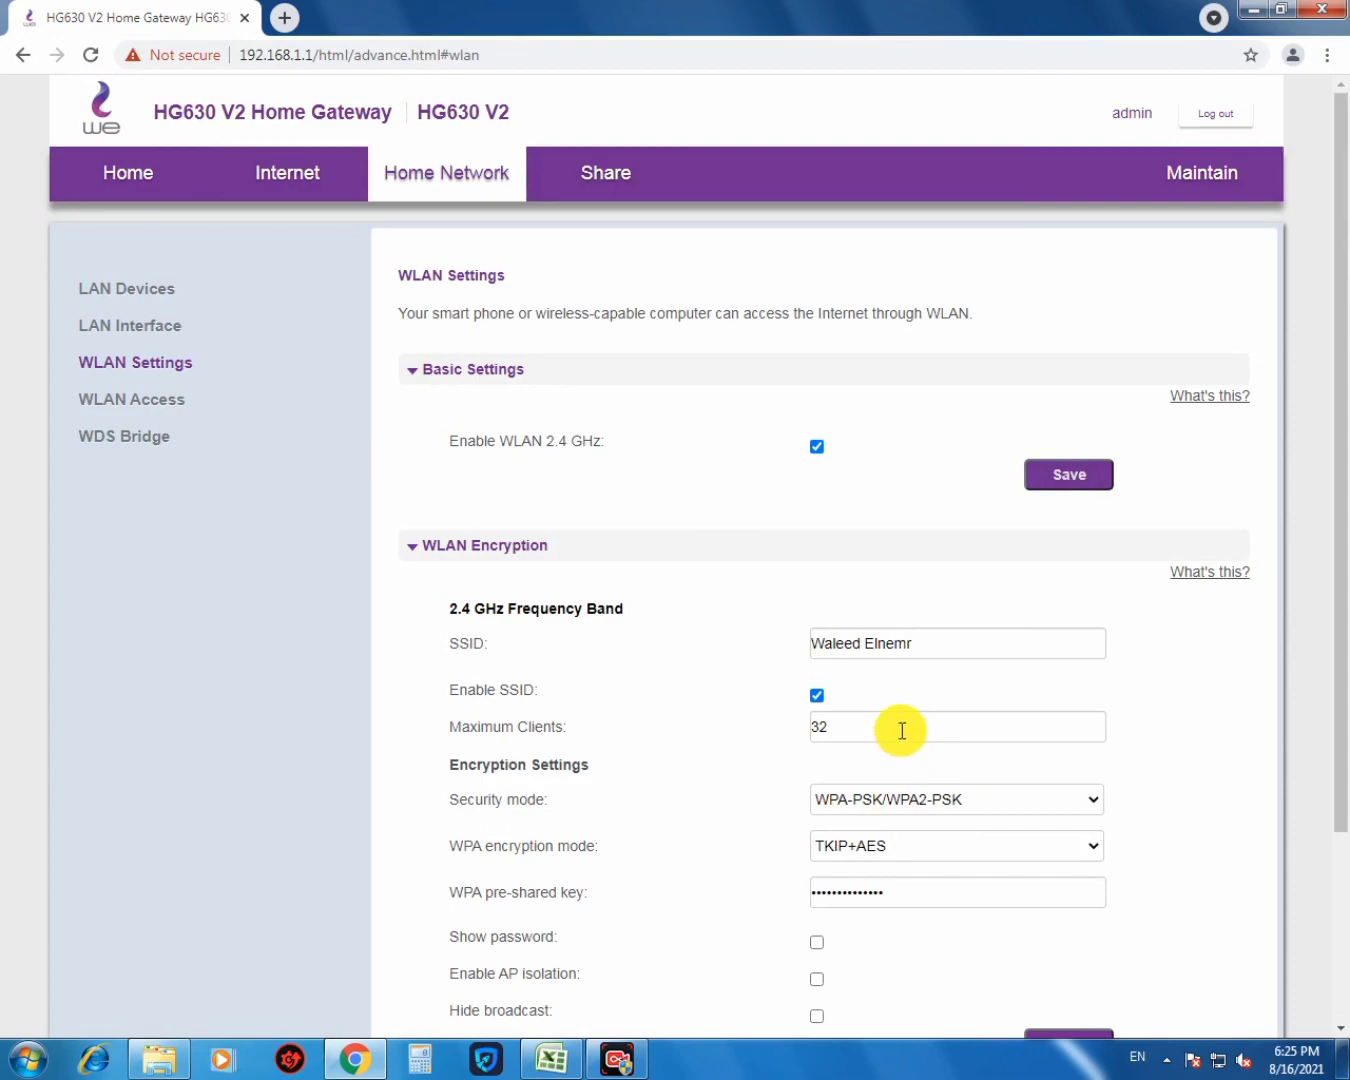
drag(898, 726, 747, 738)
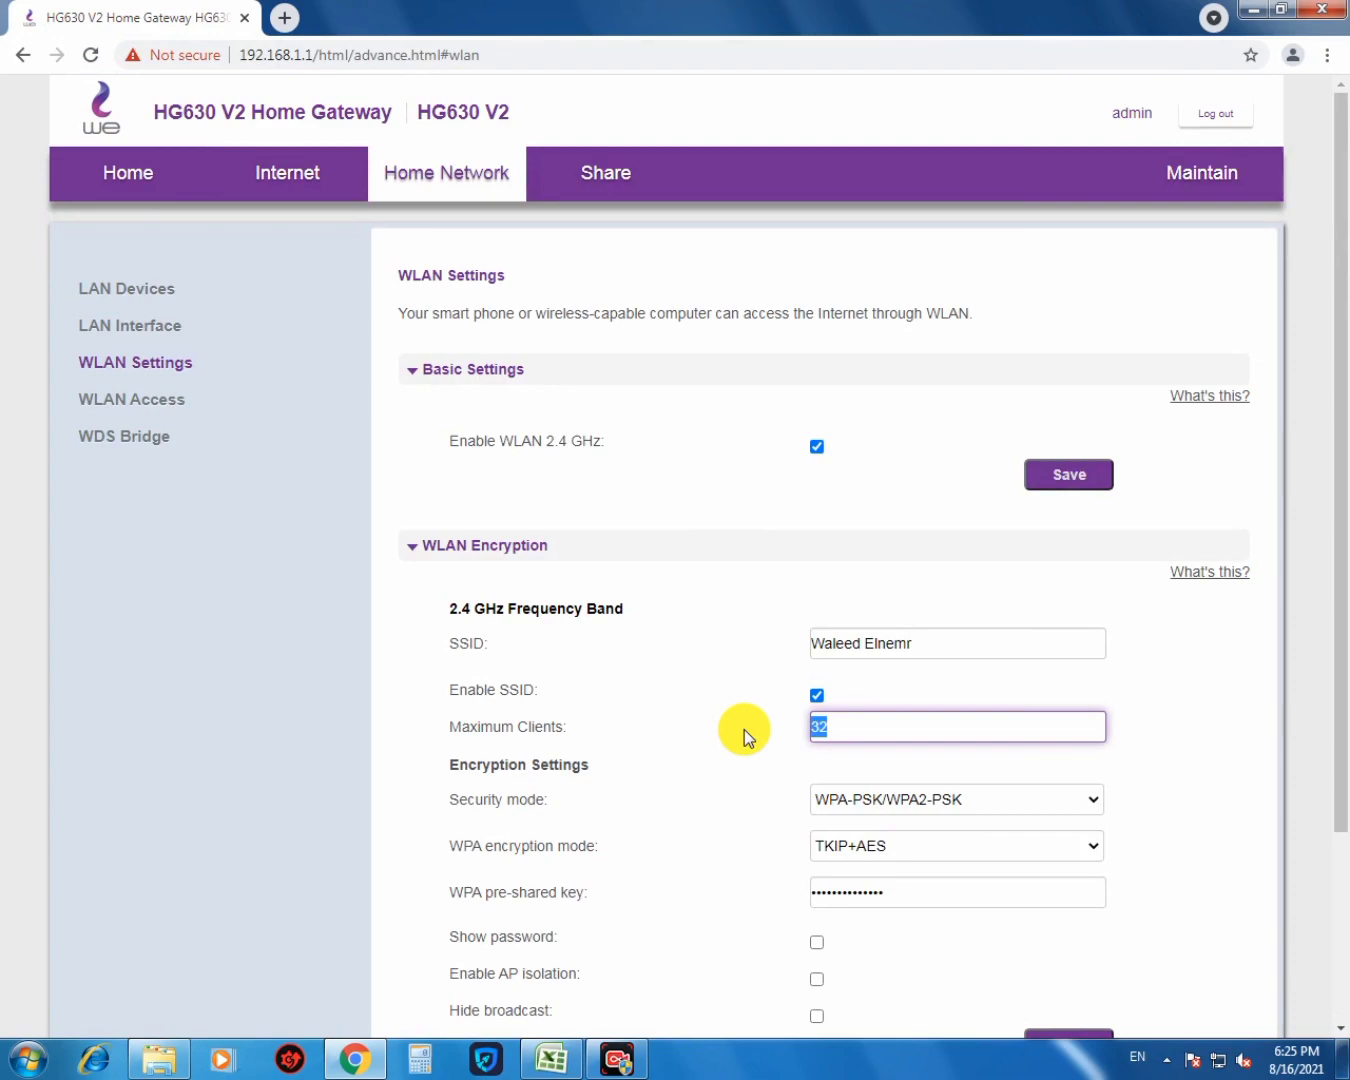
click(129, 169)
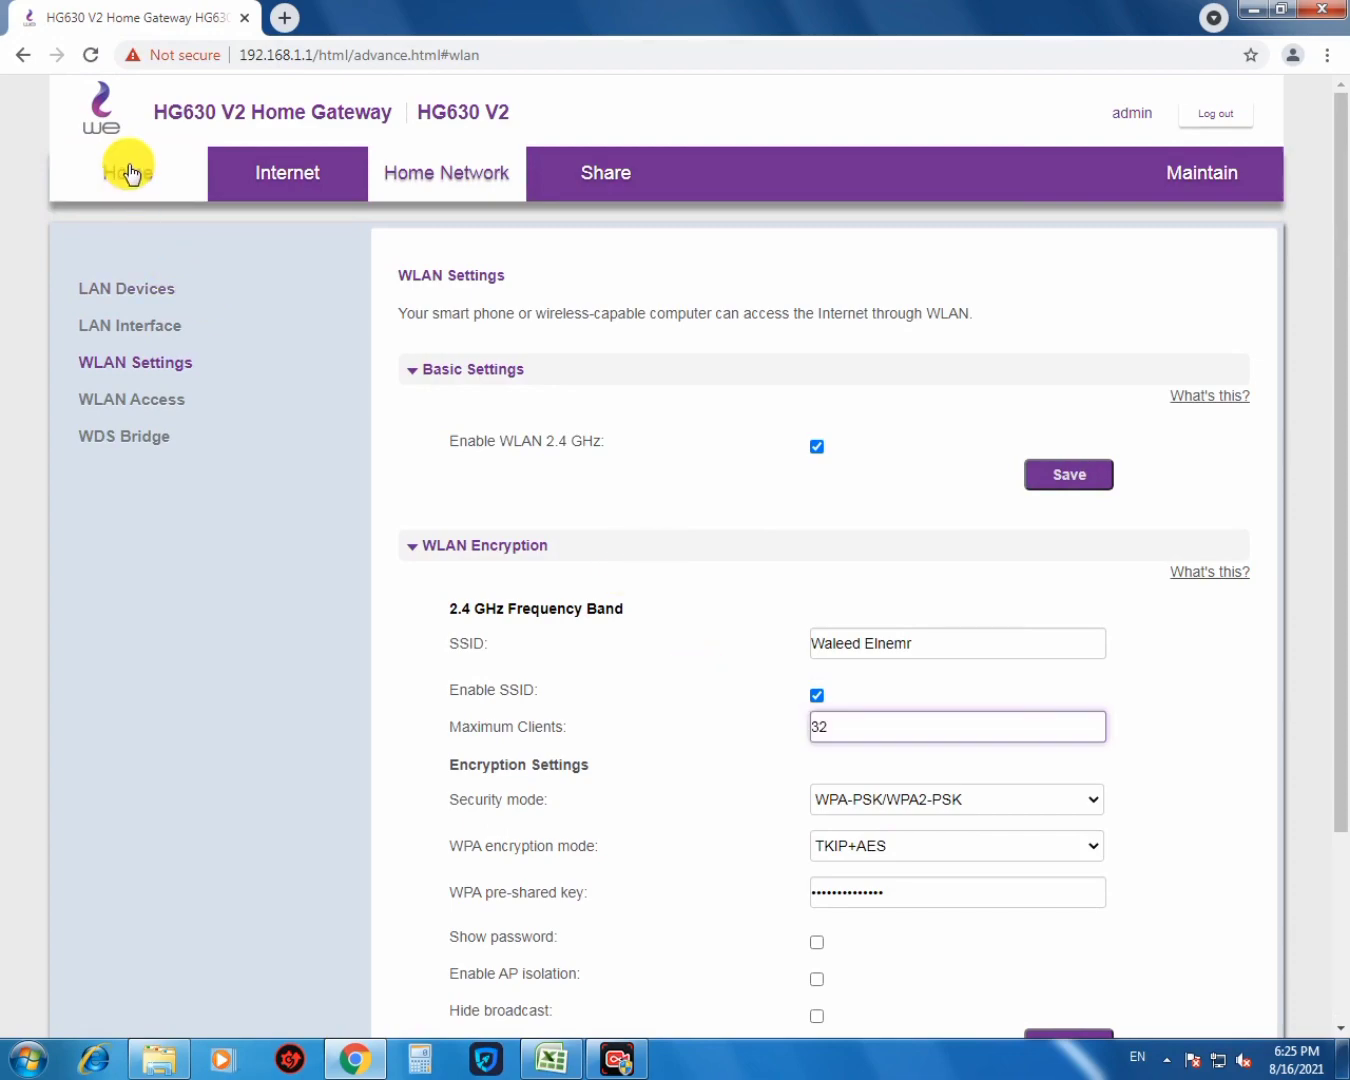